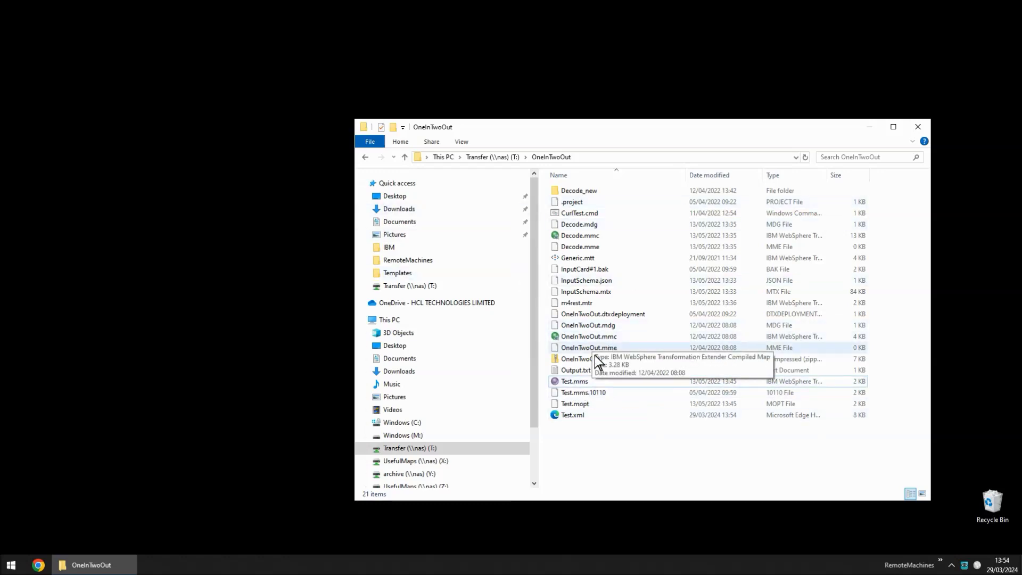
Run VerCheck on Test.mms to see which ITX version can open it, then close the result.
right_click(584, 382)
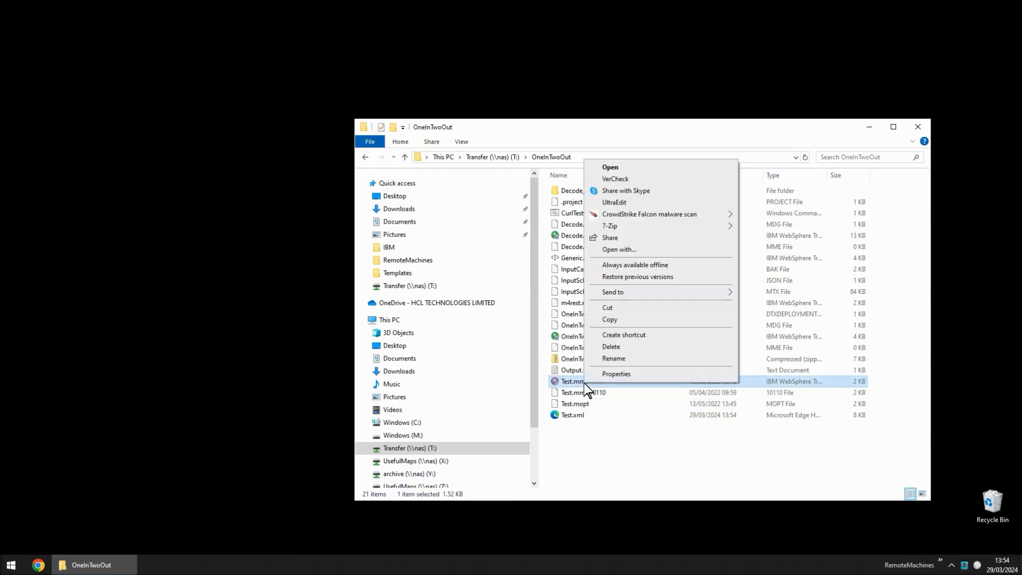
click(623, 178)
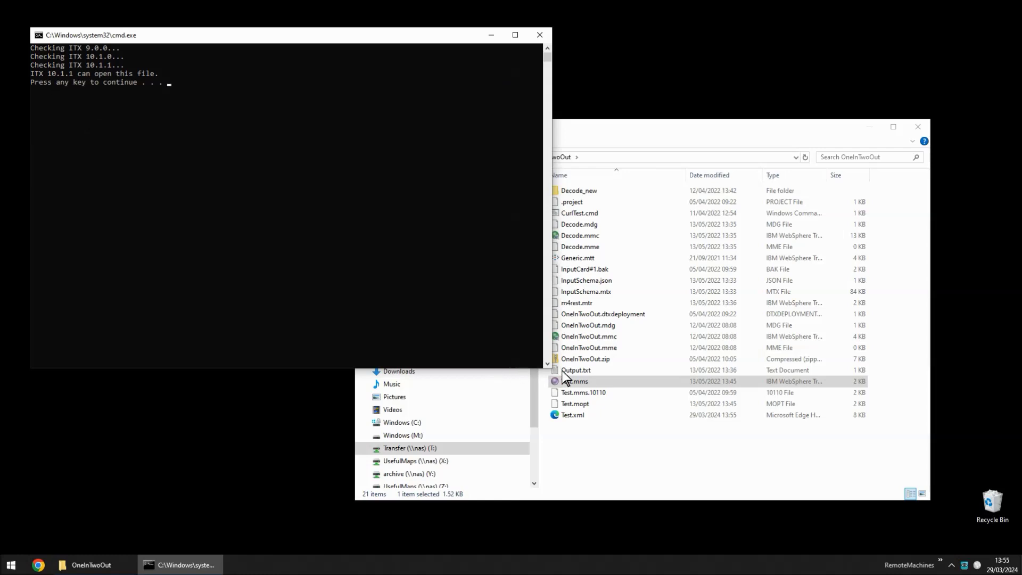
click(540, 35)
In Transfer (T:), VerCheck Temp.mms (ITX 9.0.0 can open it), then close the result and Explorer.
key(alt+Up)
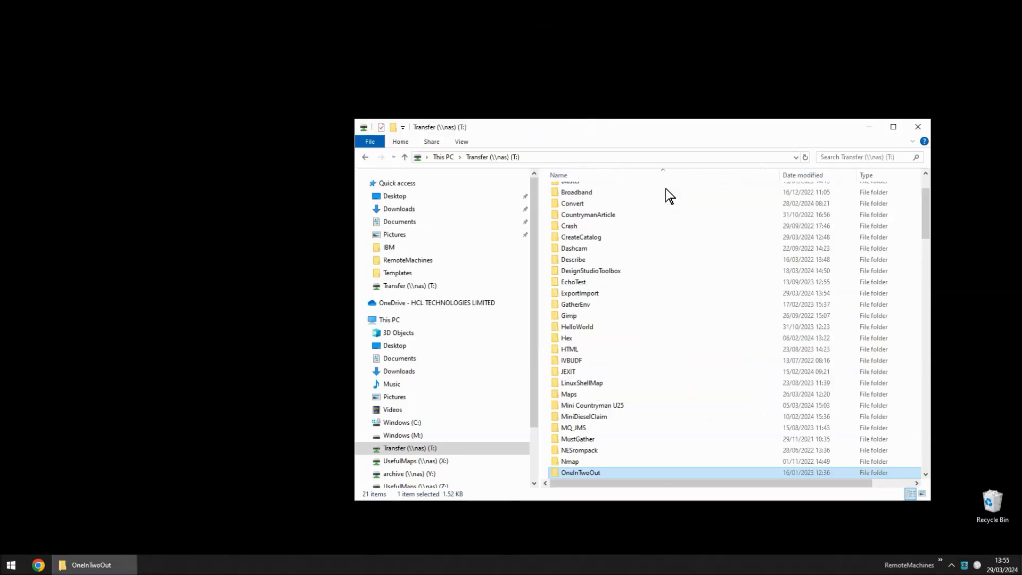
text(test)
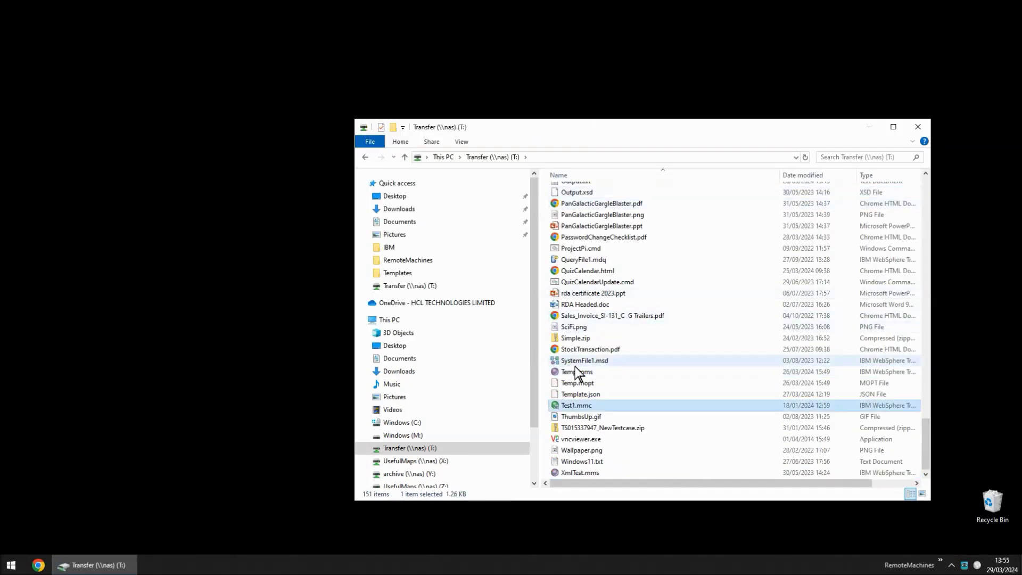
right_click(581, 370)
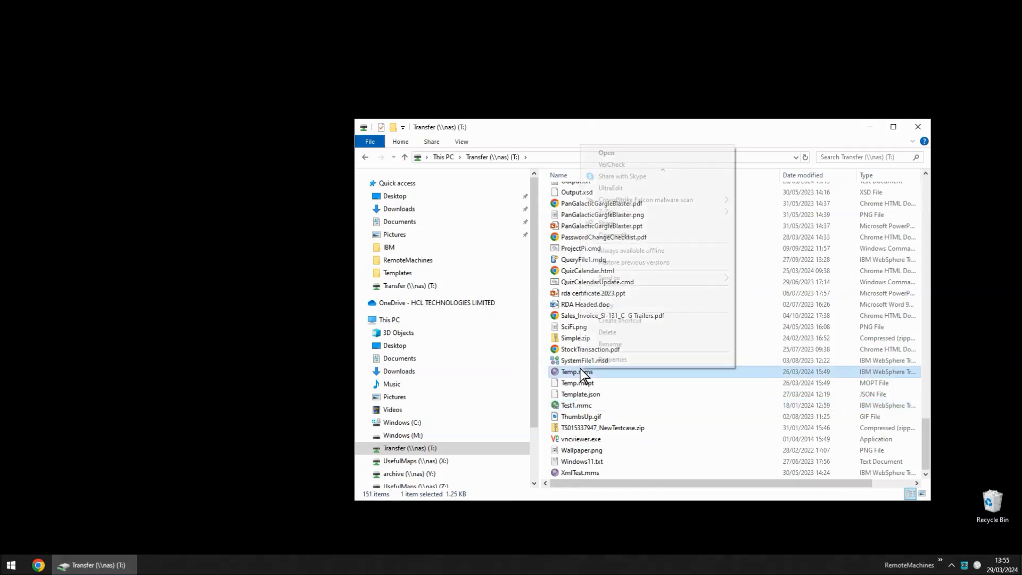
click(613, 164)
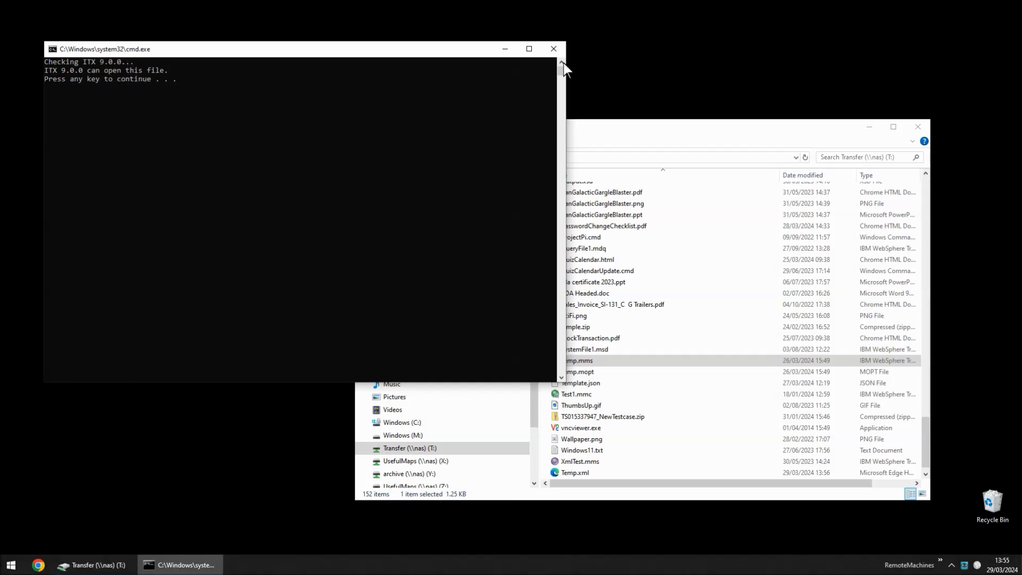
click(554, 52)
click(916, 125)
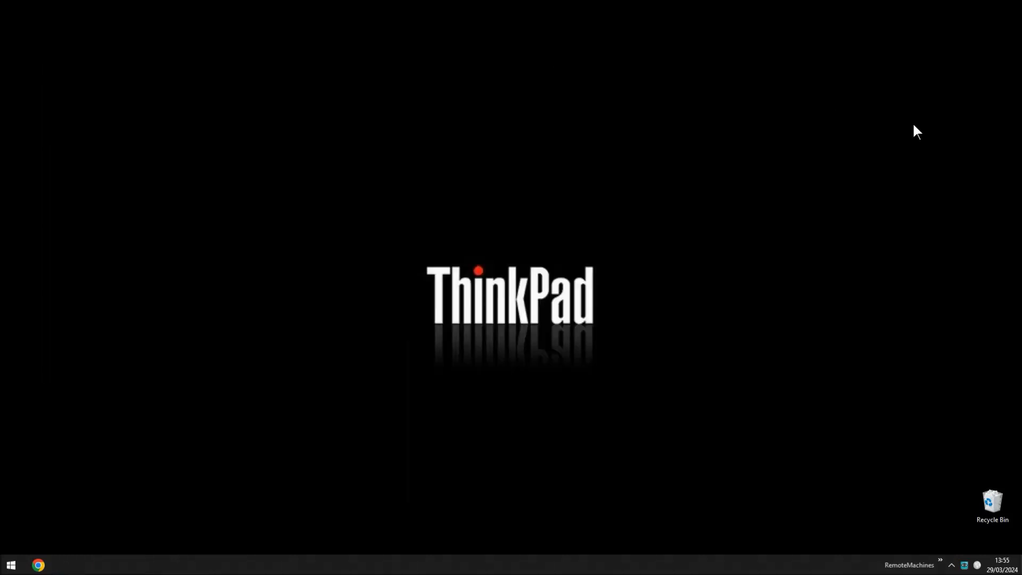
Launch regedit and go to HKEY_CLASSES_ROOT\IBM WebSphere Transformation Extender.mms.
key(super+r)
text(regedit)
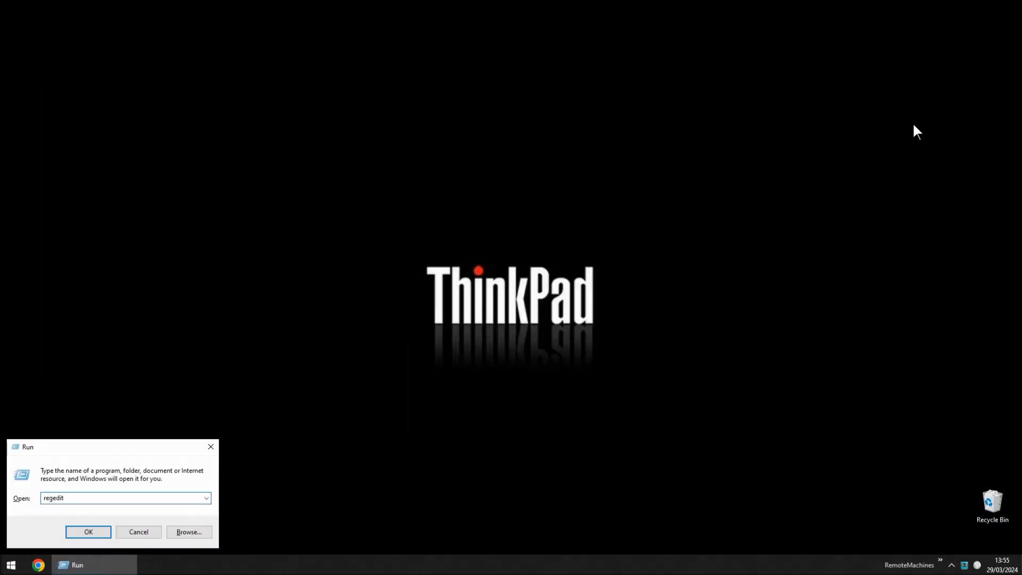
key(Return)
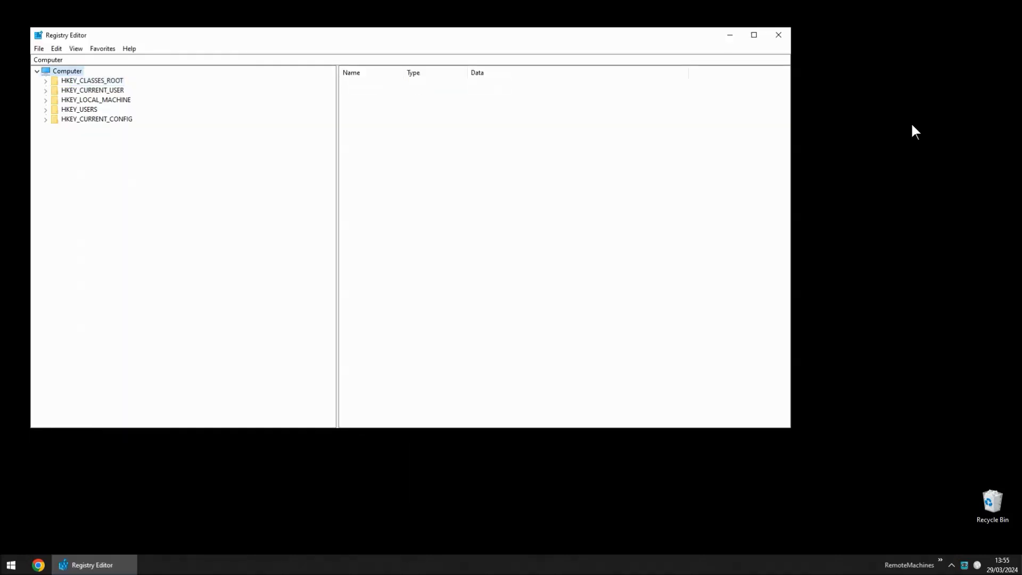
key(Down)
key(Right)
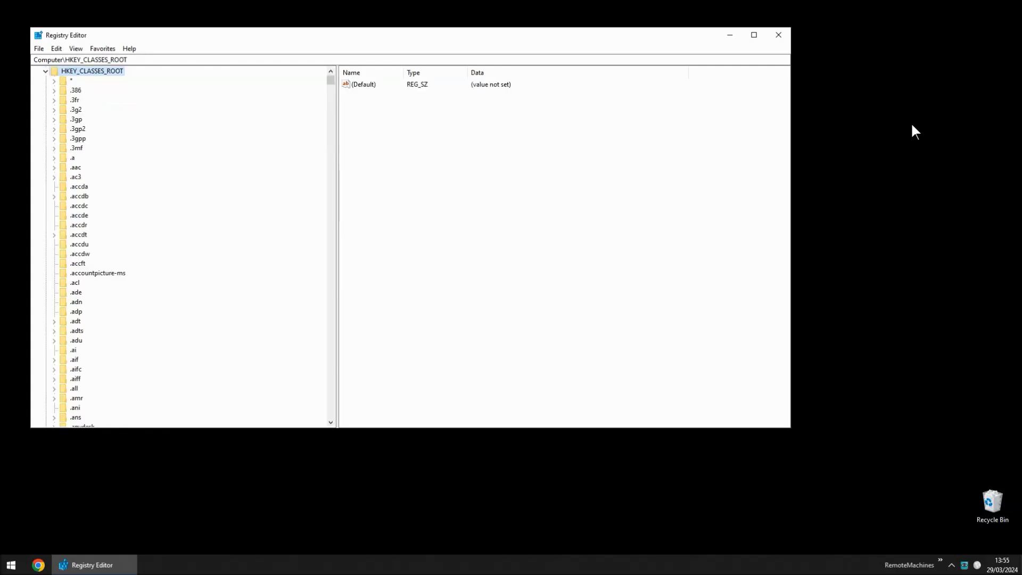
text(ib)
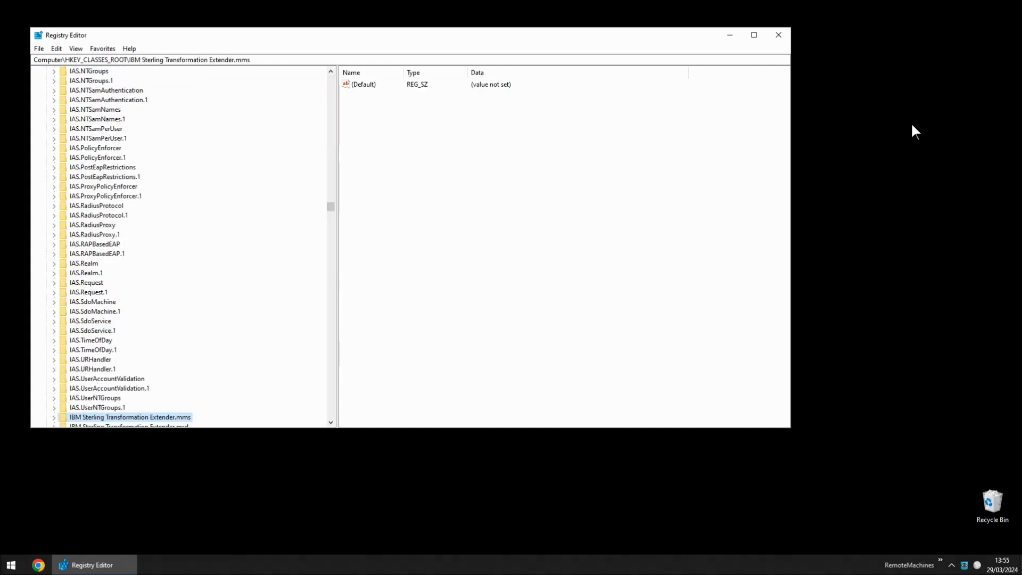
scroll(288, 218, down, 9)
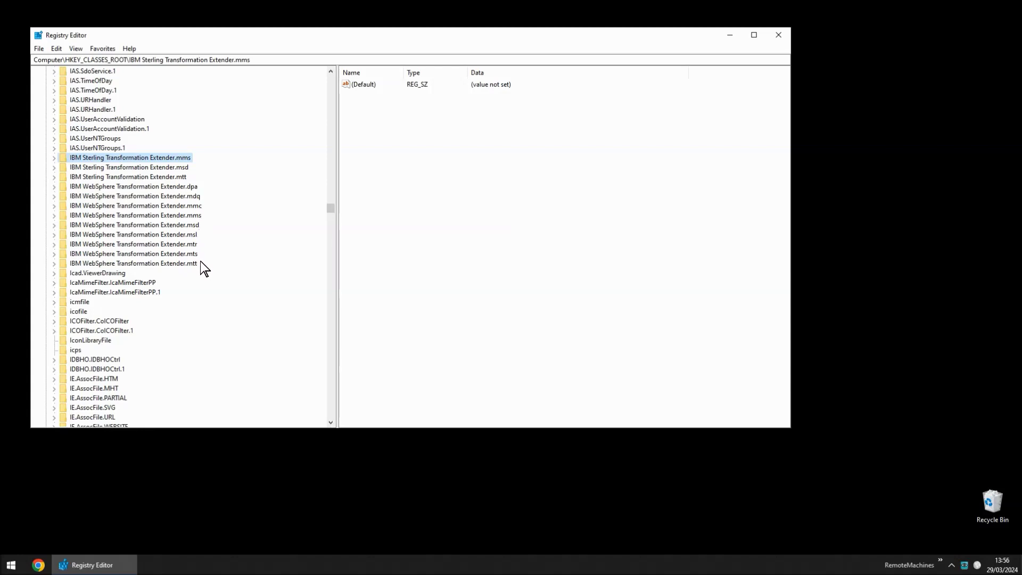
click(196, 216)
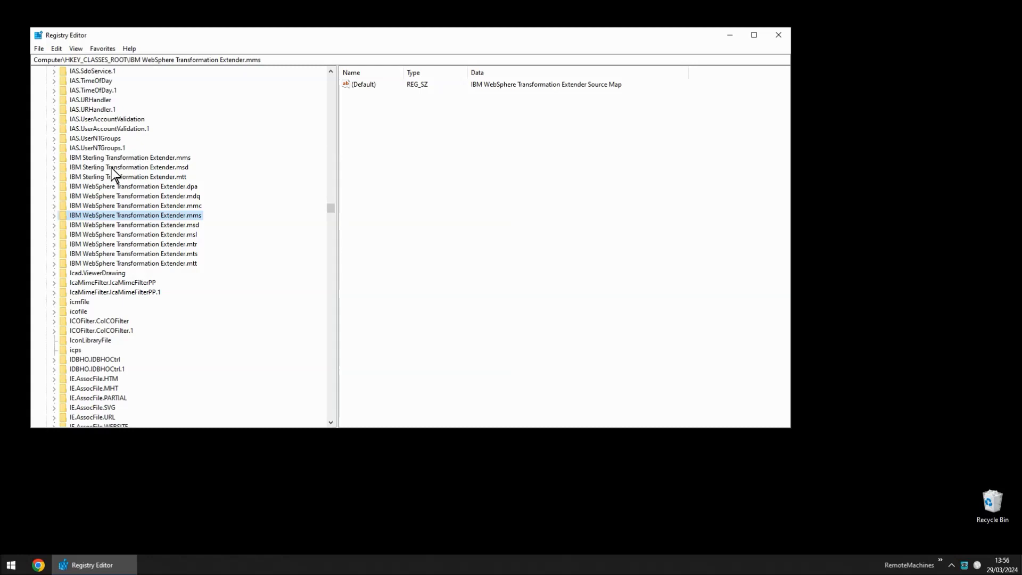
click(164, 157)
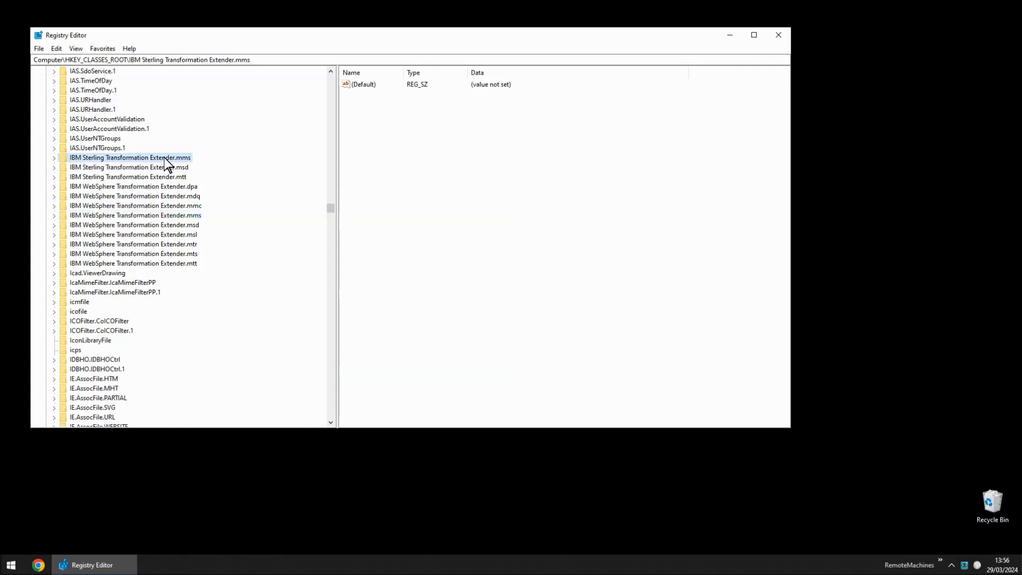
click(175, 213)
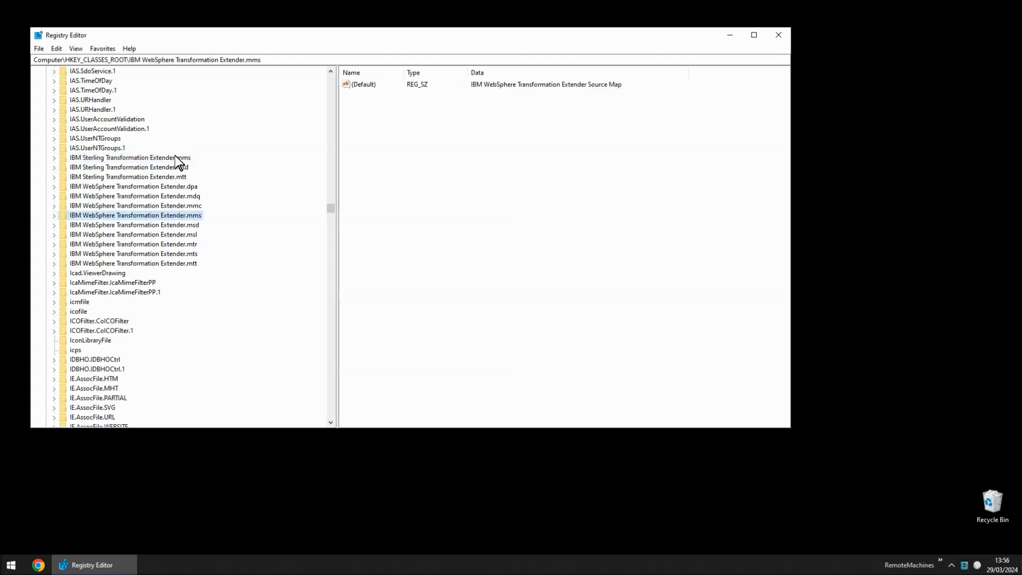
click(148, 158)
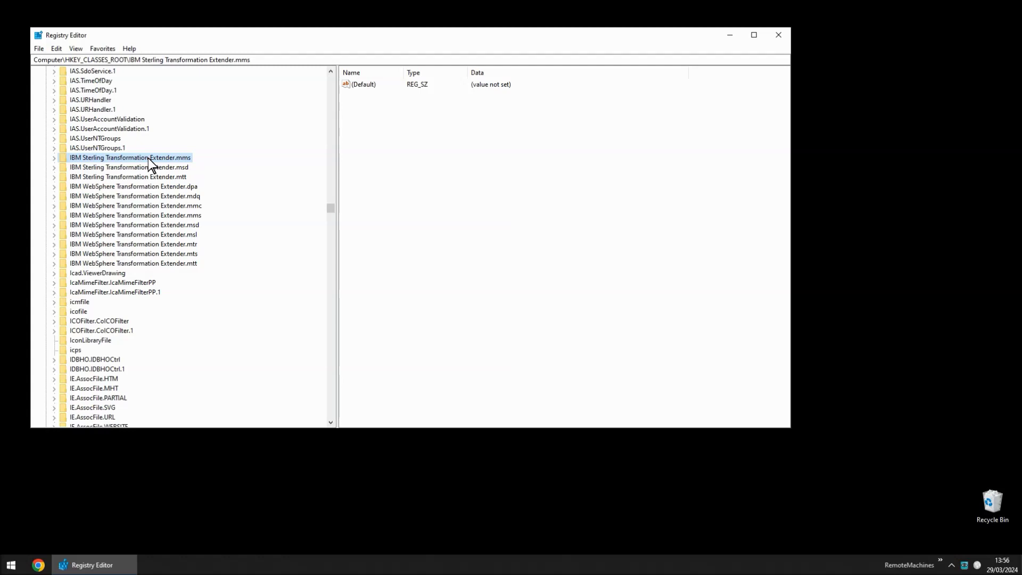
click(54, 215)
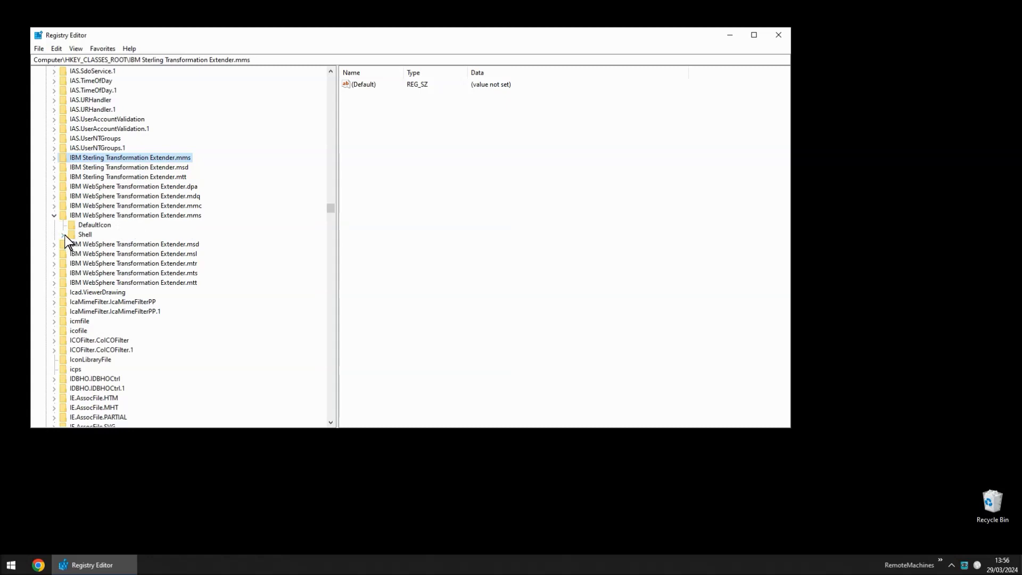
Expand Shell > VerCheck under the .mms key and select Command, which runs C:\IBM\ITXSourceFileVersionCheck.cmd "%1".
click(63, 234)
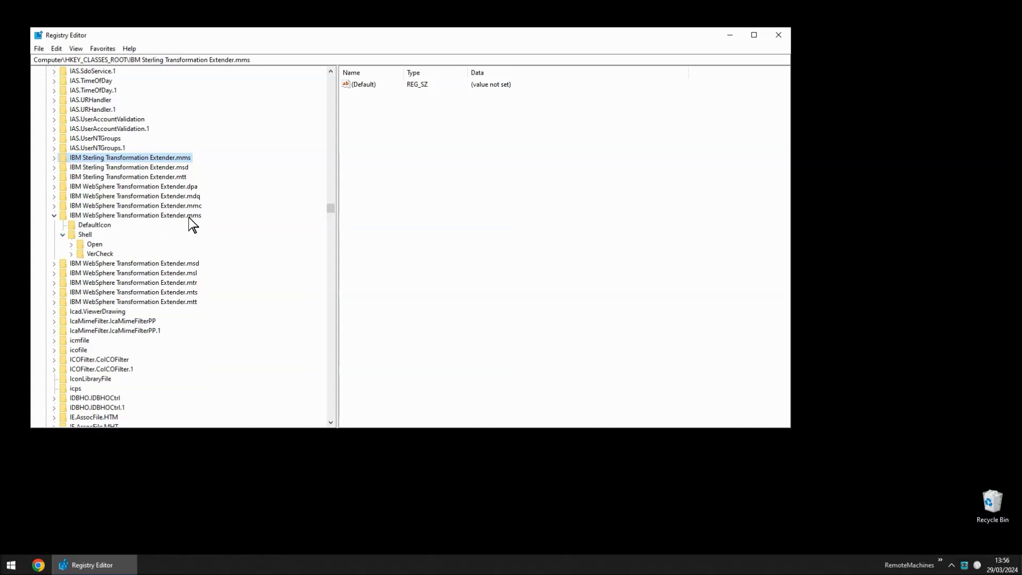
click(101, 254)
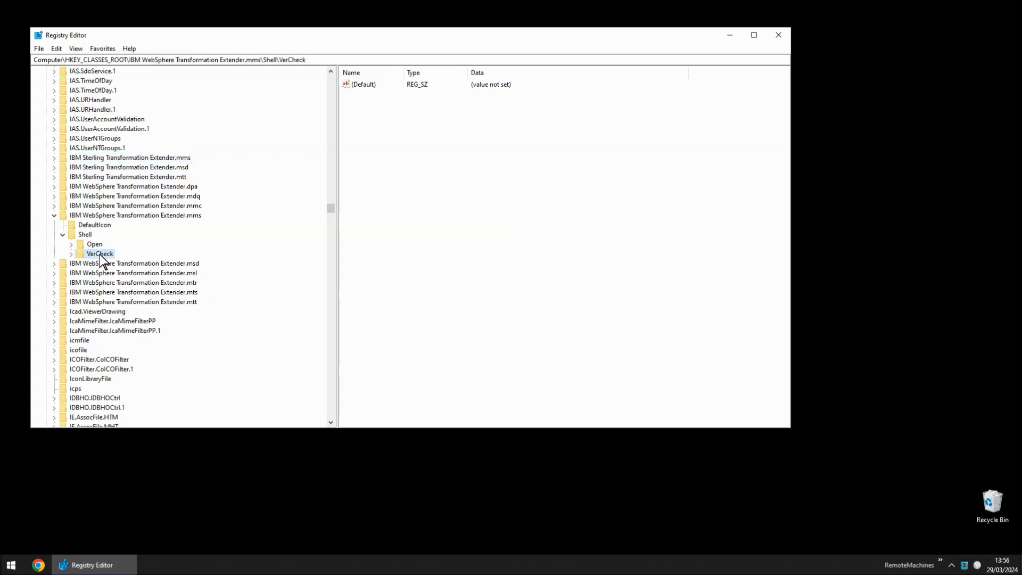
click(72, 254)
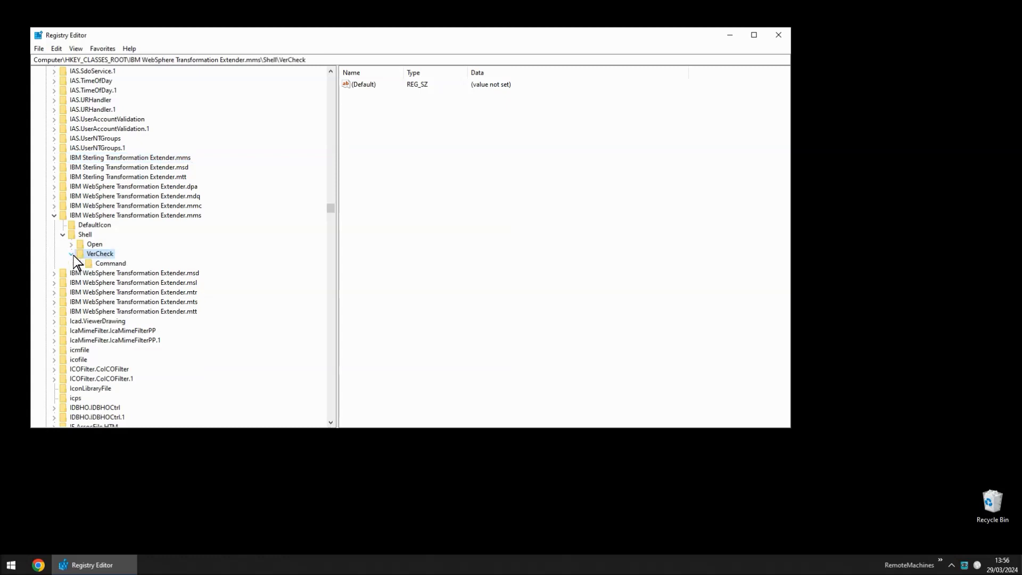
click(110, 264)
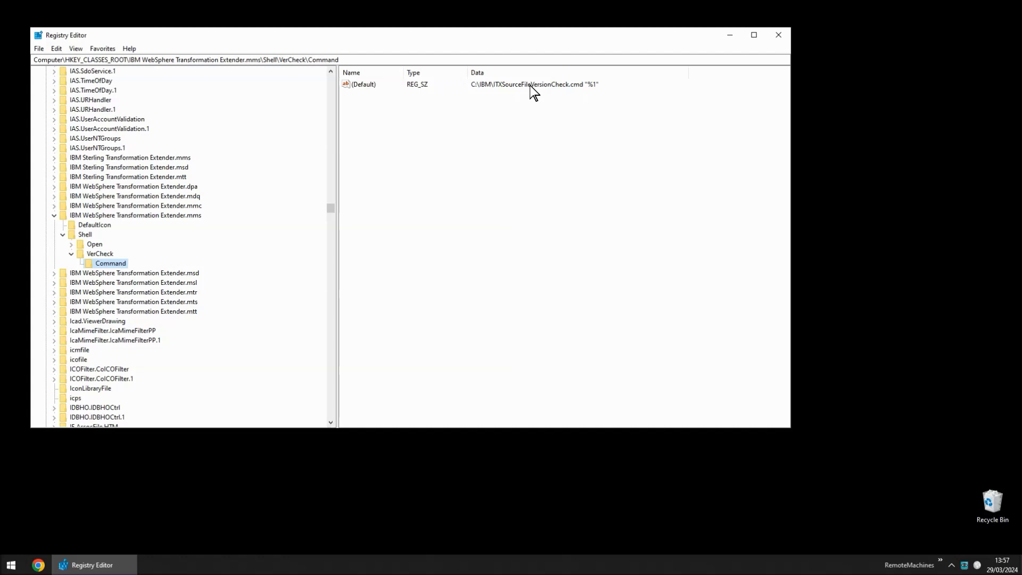
Close Registry Editor and edit ITXSourceFileVersionCheck.cmd from C:\IBM in a smaller Notepad window beside the files.
click(778, 35)
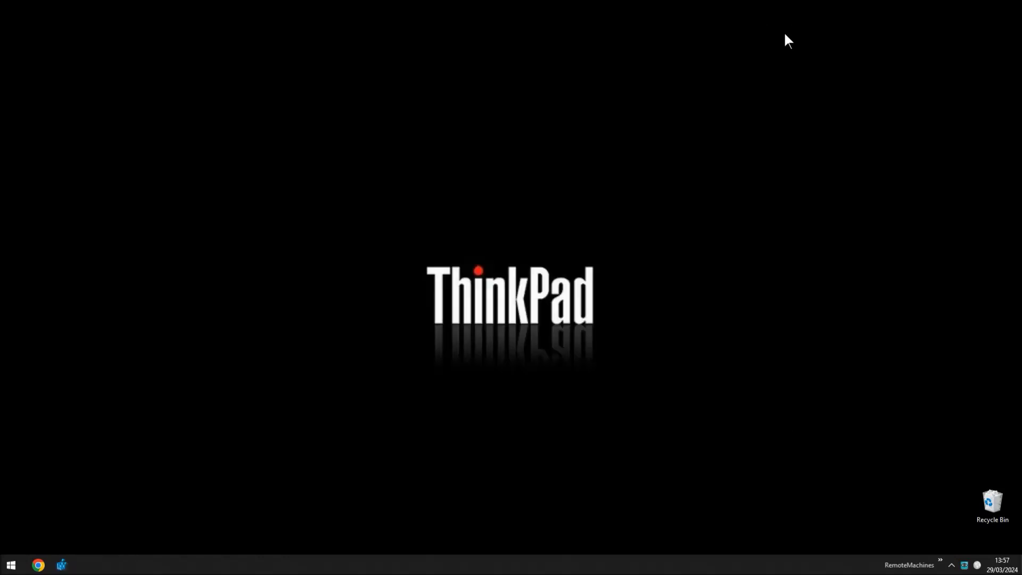
key(alt+Tab)
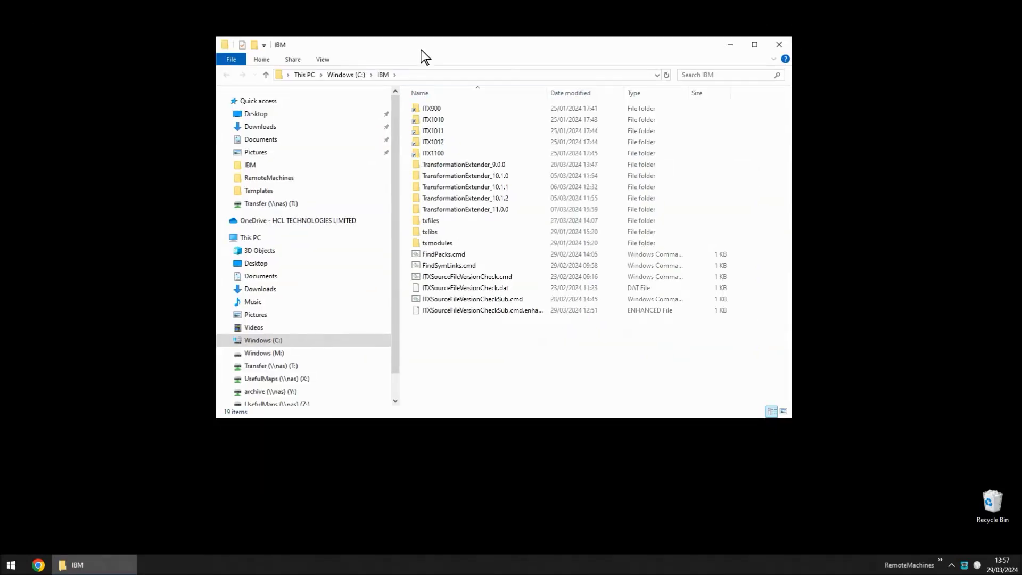
click(497, 276)
right_click(496, 275)
click(523, 295)
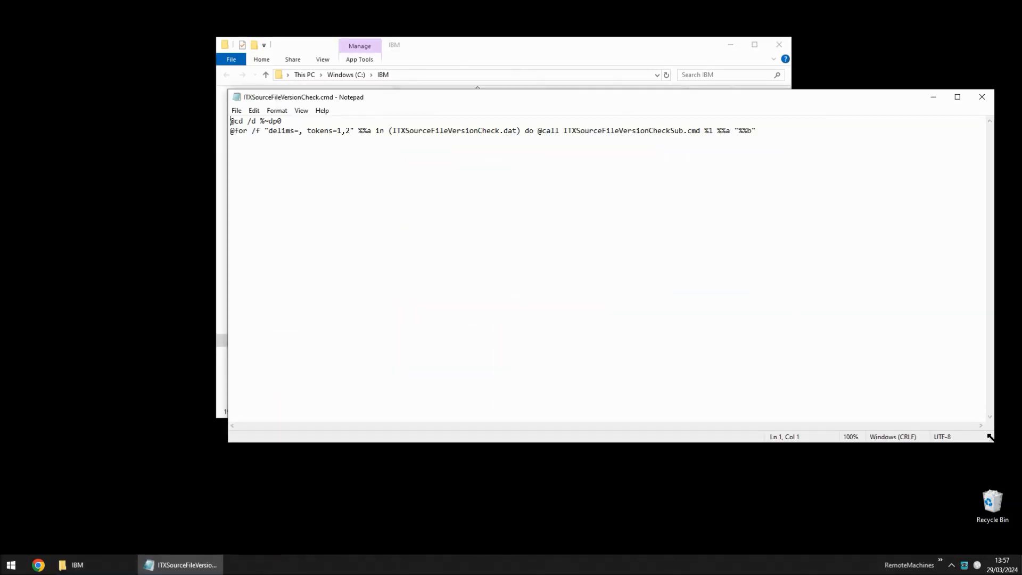
drag(990, 438, 788, 292)
drag(620, 97, 406, 22)
drag(66, 44, 13, 45)
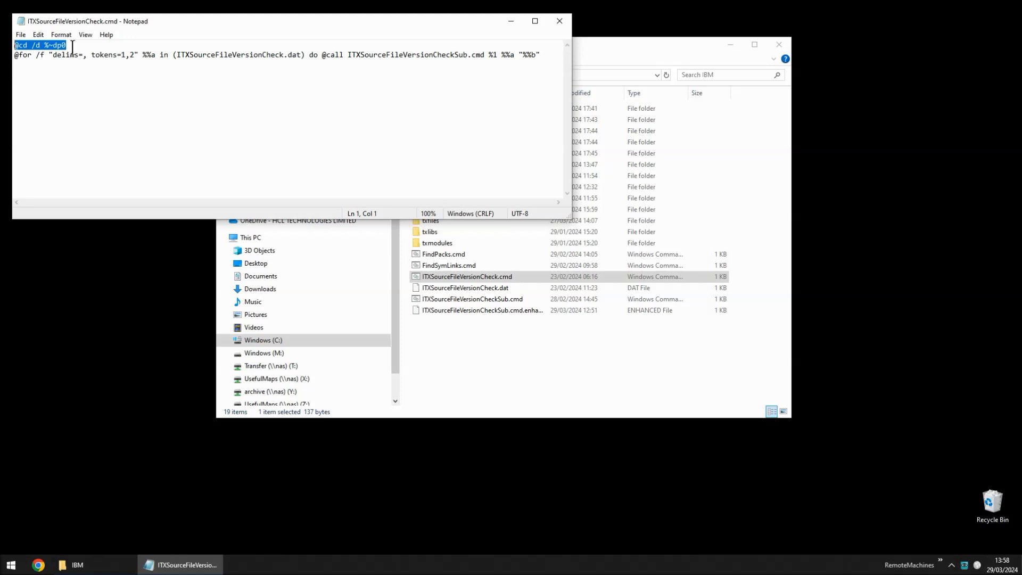
click(17, 63)
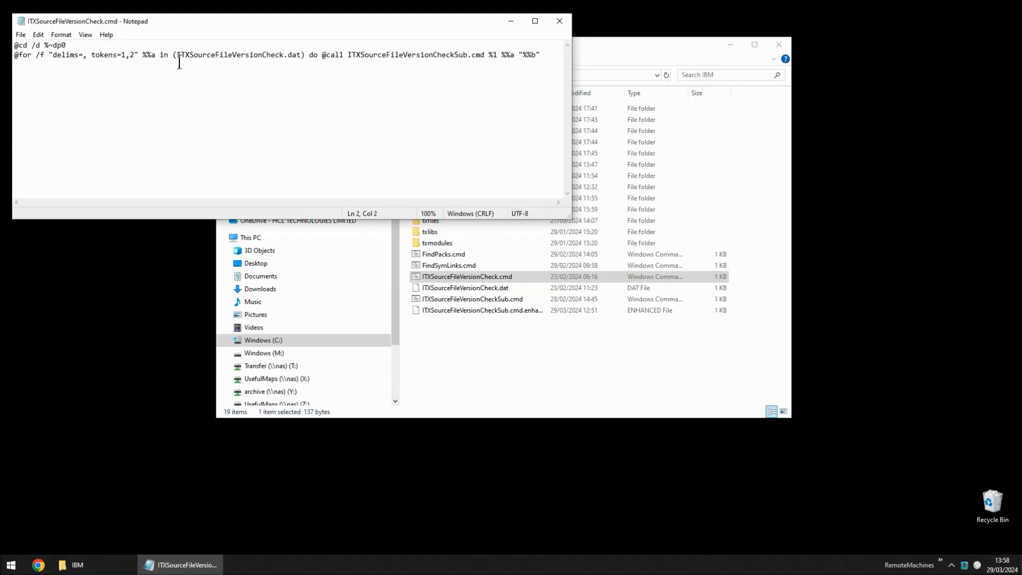
drag(177, 61, 301, 62)
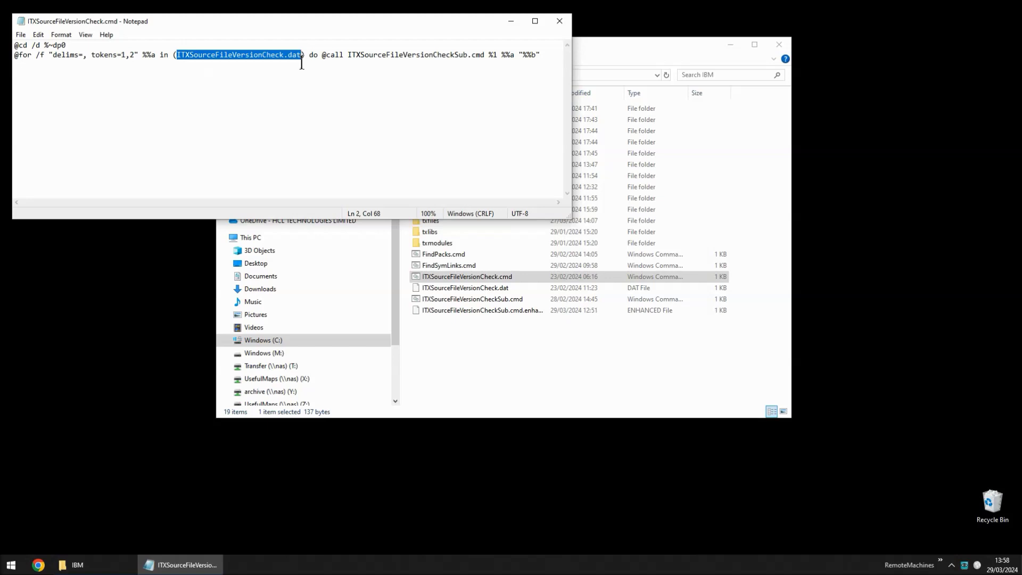
click(349, 60)
drag(349, 60, 467, 61)
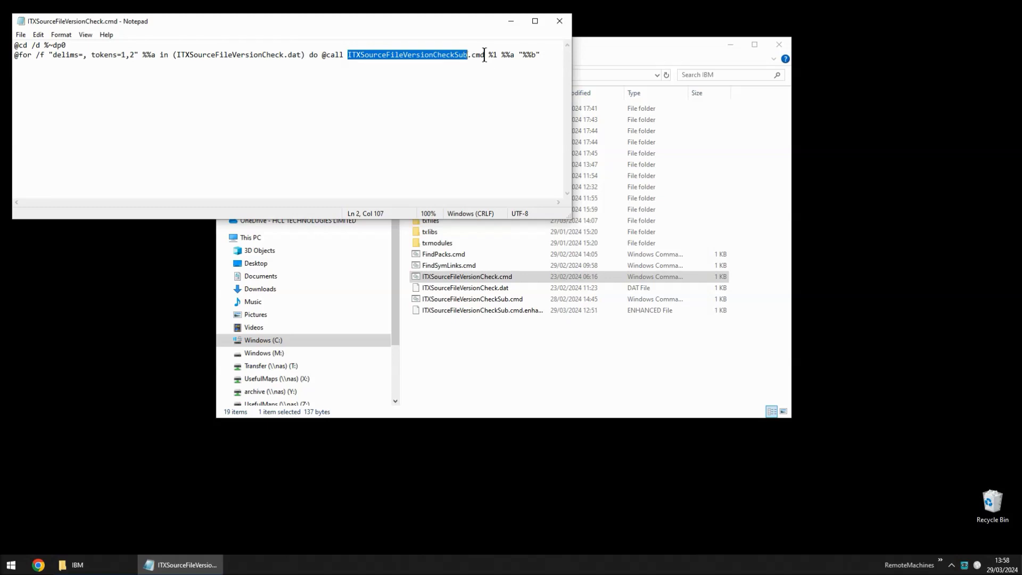
drag(489, 59, 495, 59)
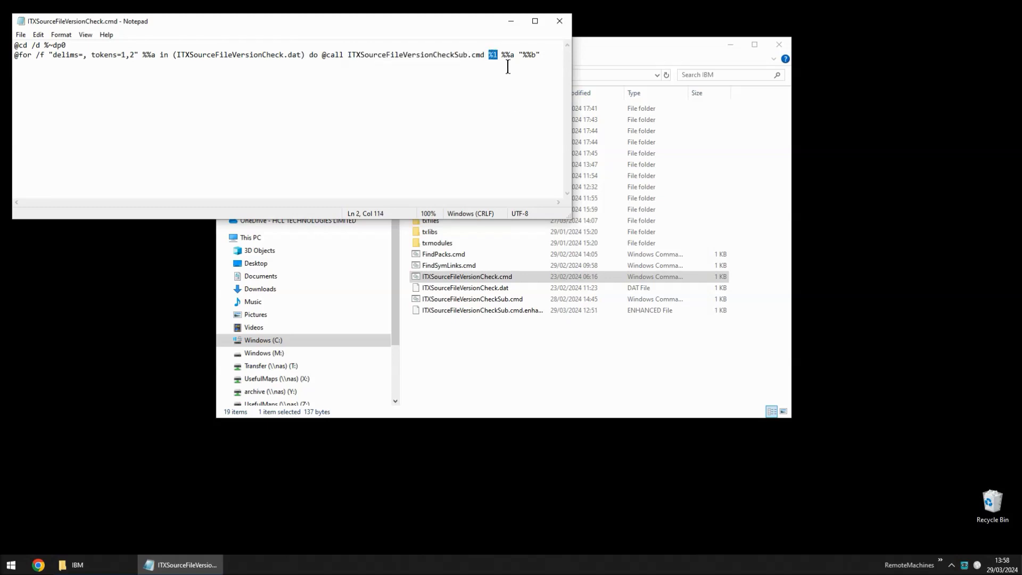
drag(501, 56, 513, 63)
Open ITXSourceFileVersionCheck.dat in Notepad and select version 9.0.0 and its path C:\IBM\ITX900.
right_click(496, 288)
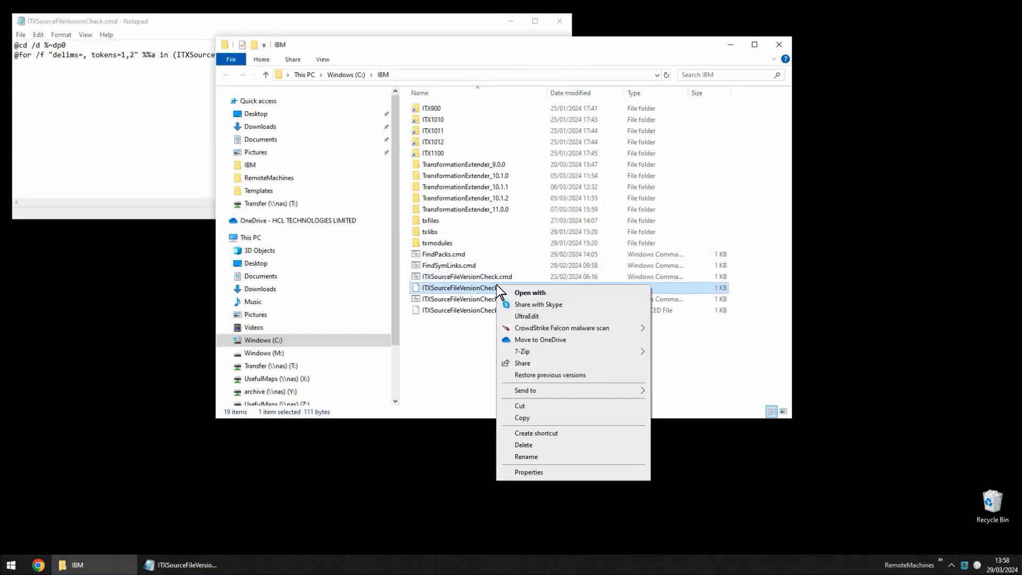
click(530, 293)
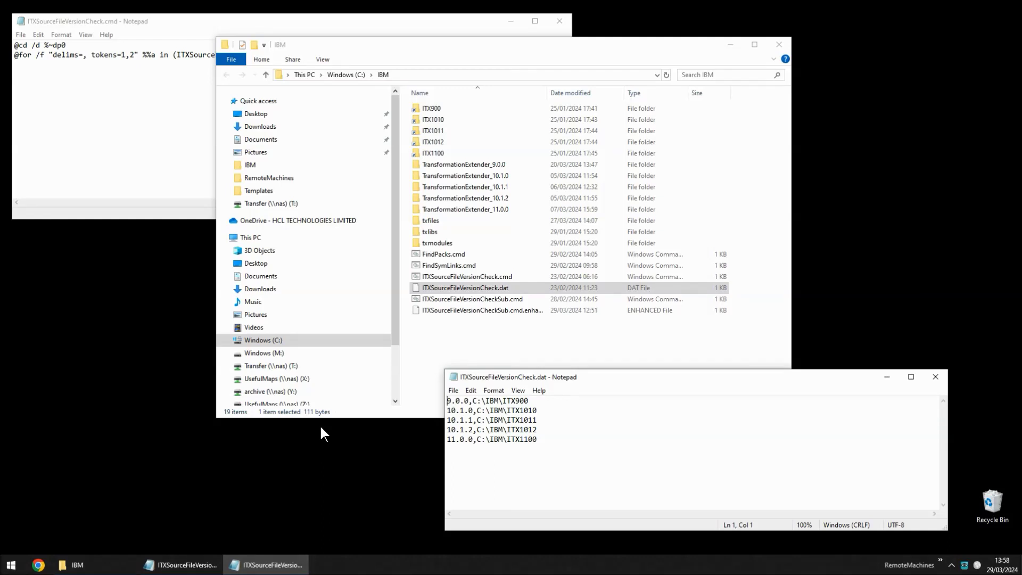
key(Right)
key(Right)
key(Right)
key(Right)
key(shift+Home)
key(Right)
key(Right)
key(shift+End)
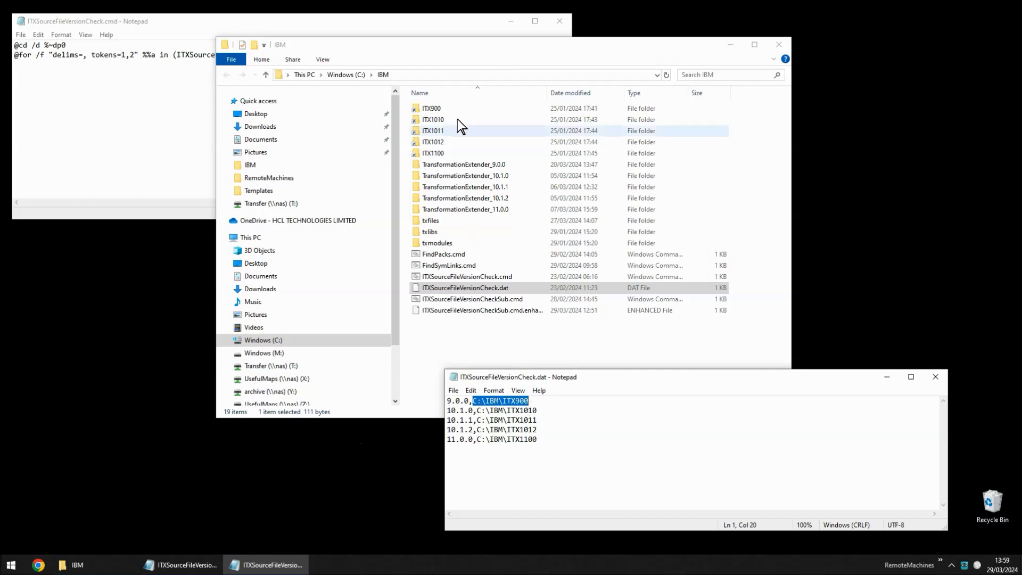
Relate C:\IBM\ITX900 to the TransformationExtender_9.0.0 folder, then clear the selection.
click(484, 163)
click(532, 441)
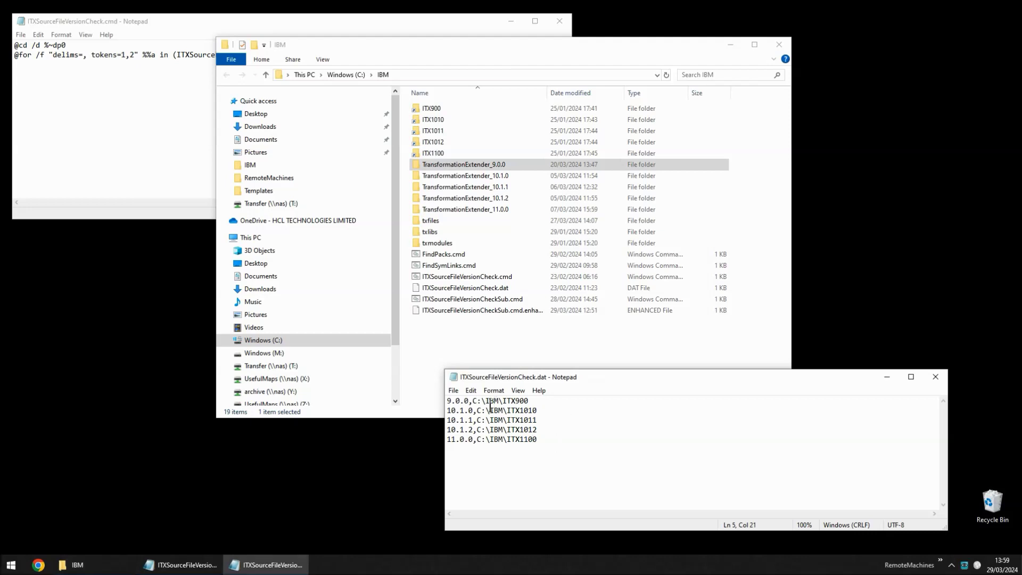
drag(473, 400, 529, 400)
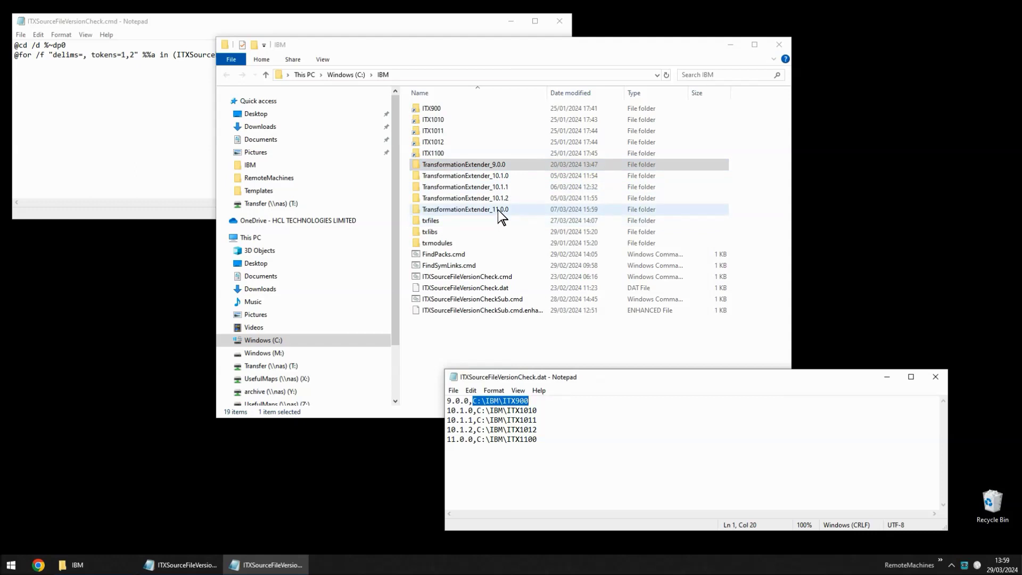
click(576, 441)
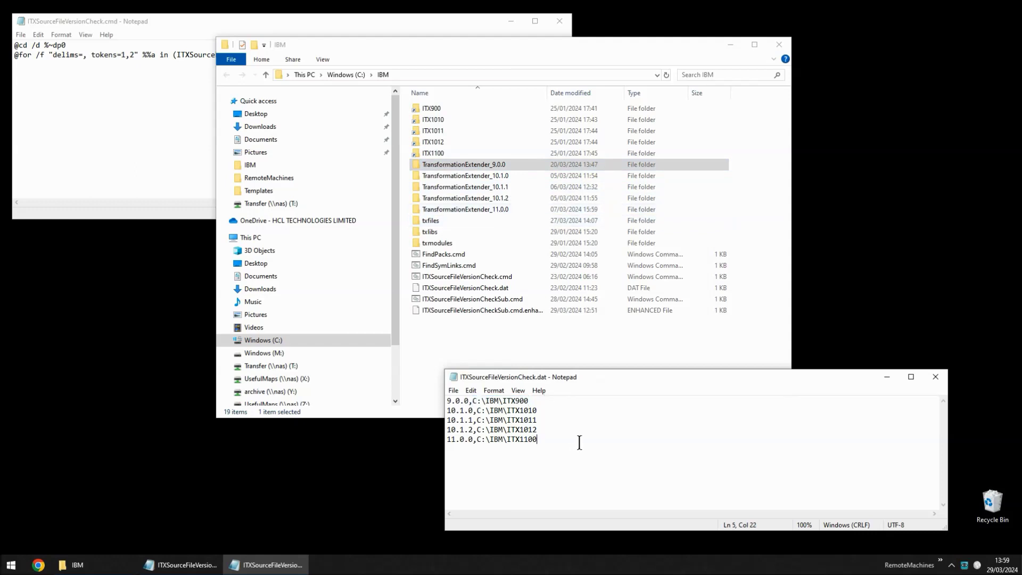
Close the .dat window and open ITXSourceFileVersionCheckSub.cmd in Notepad for editing.
click(933, 378)
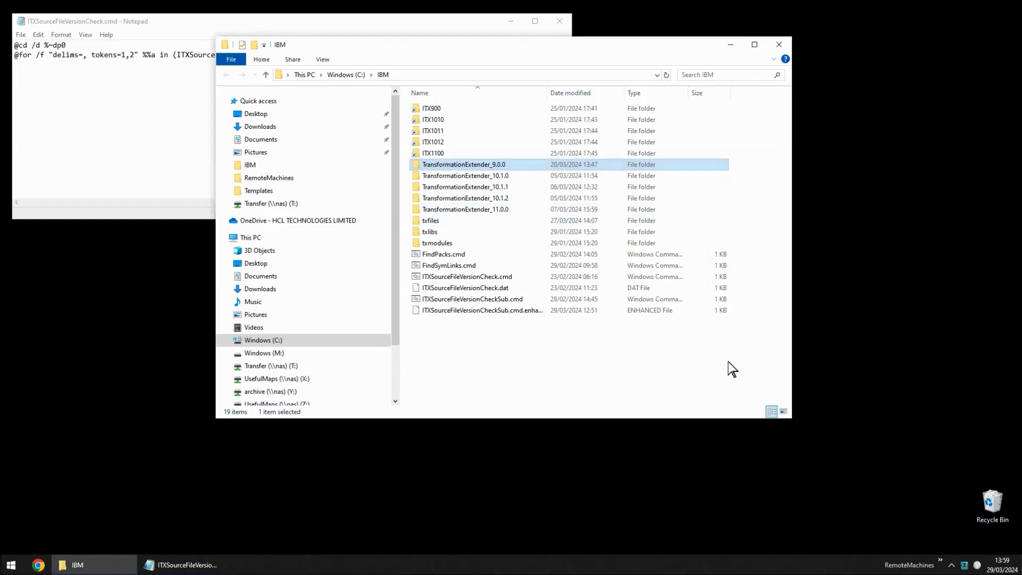
click(183, 142)
click(179, 54)
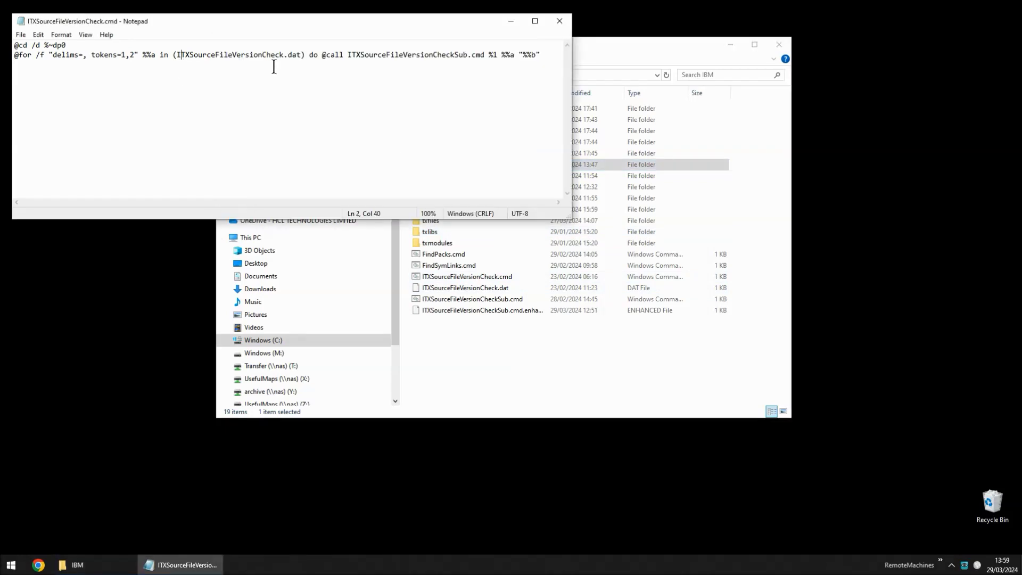
click(475, 300)
right_click(475, 299)
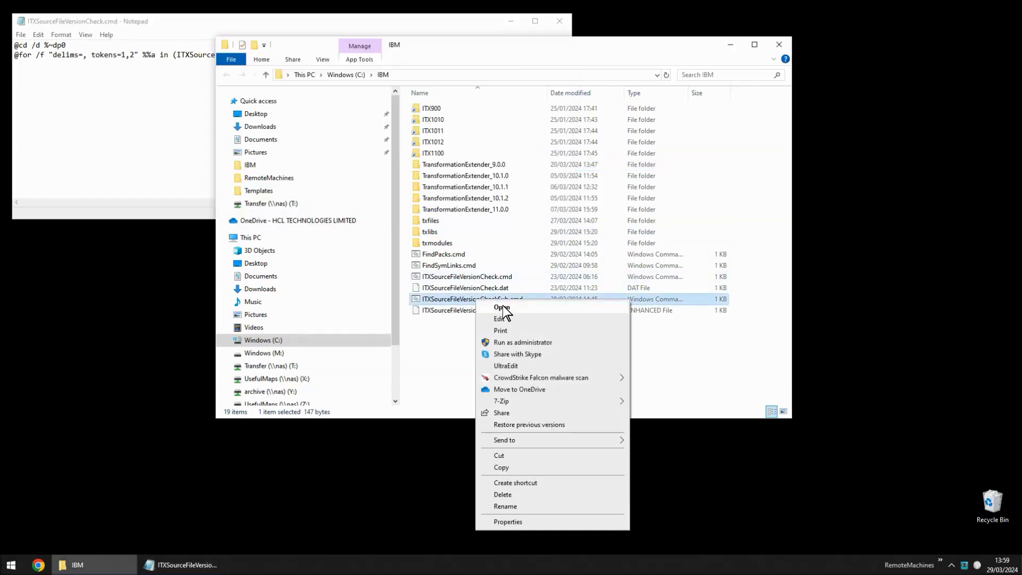
click(504, 315)
Highlight the sub-script's pushd line, Checking ITX message, %2 value, errorlevel check and export command.
drag(515, 408, 448, 401)
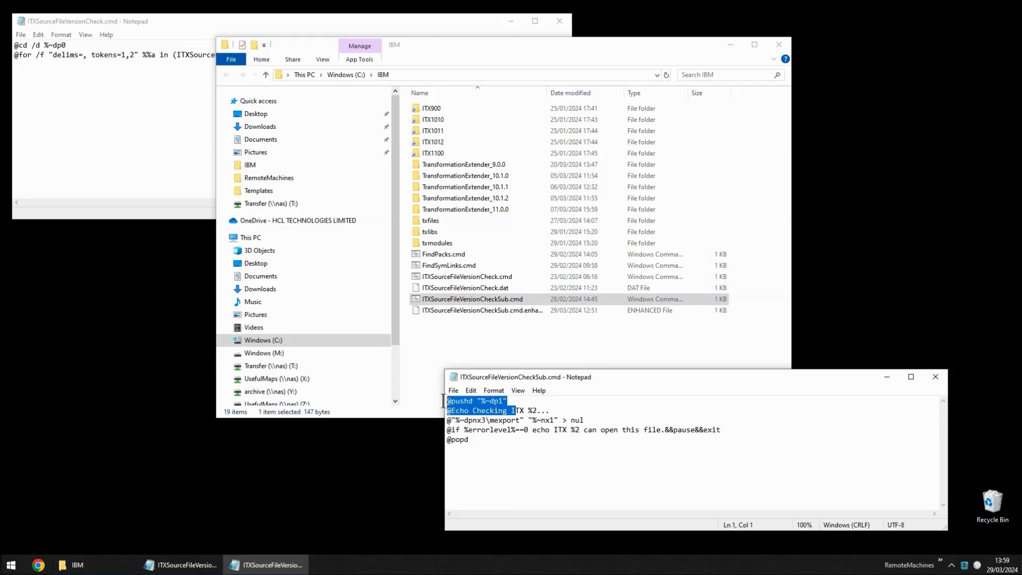
click(513, 401)
drag(512, 401, 447, 401)
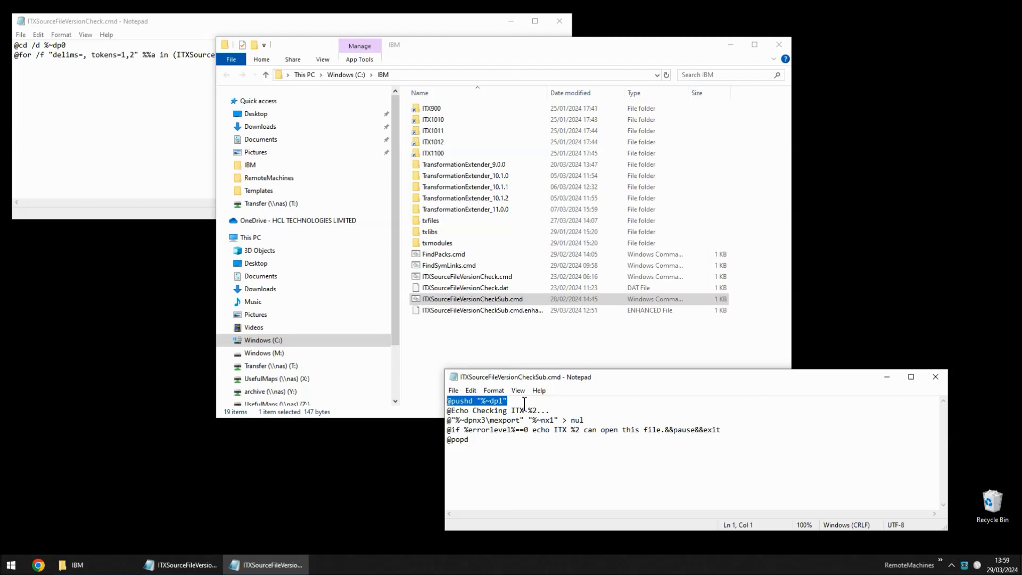
drag(563, 410, 446, 411)
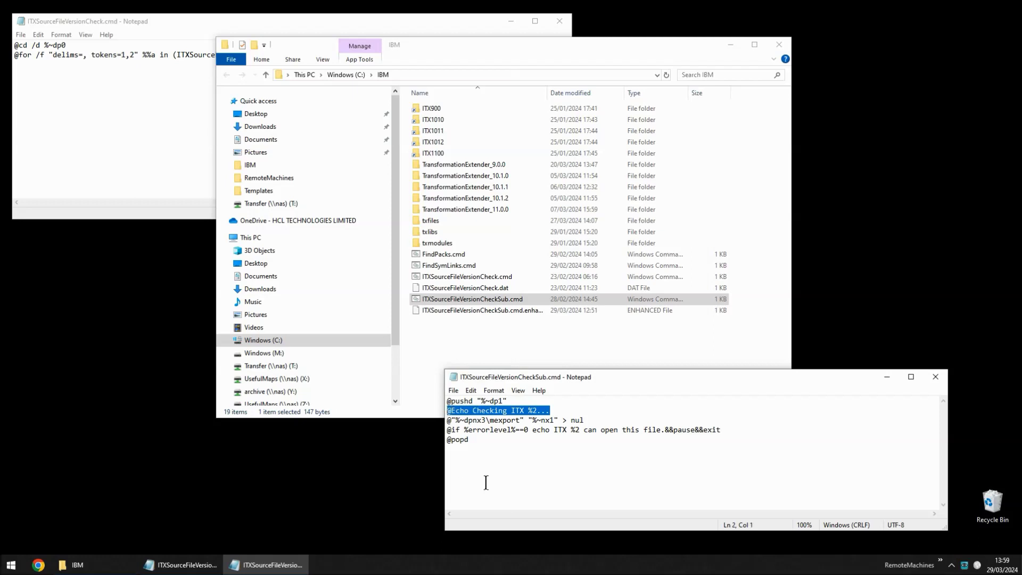
drag(528, 420, 529, 411)
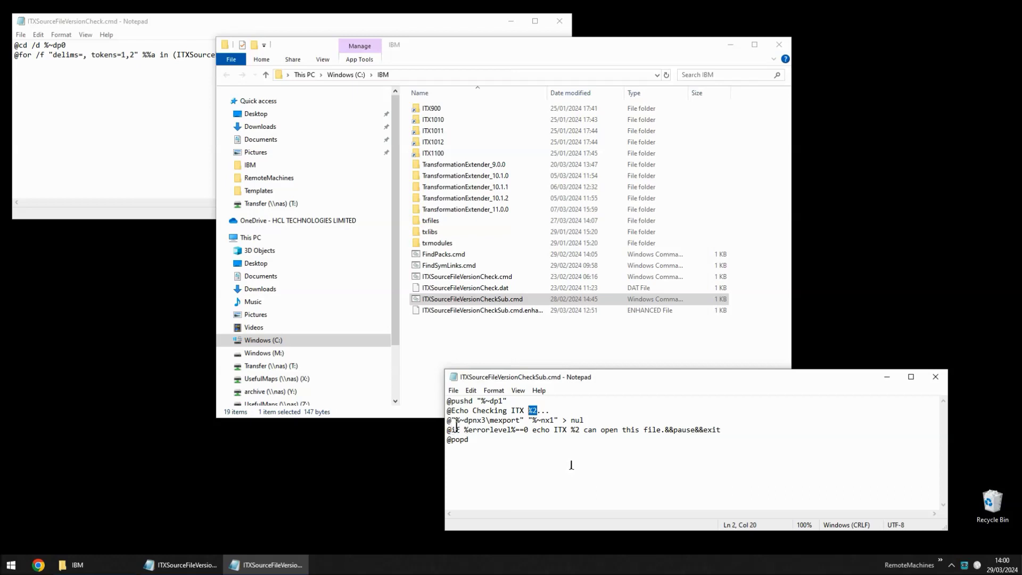
mouse_move(452, 429)
mouse_down()
mouse_move(489, 420)
mouse_move(456, 424)
mouse_up()
click(492, 421)
drag(507, 420, 558, 420)
click(518, 421)
key(End)
mouse_move(723, 430)
mouse_down()
mouse_move(525, 430)
mouse_move(718, 429)
mouse_up()
click(529, 430)
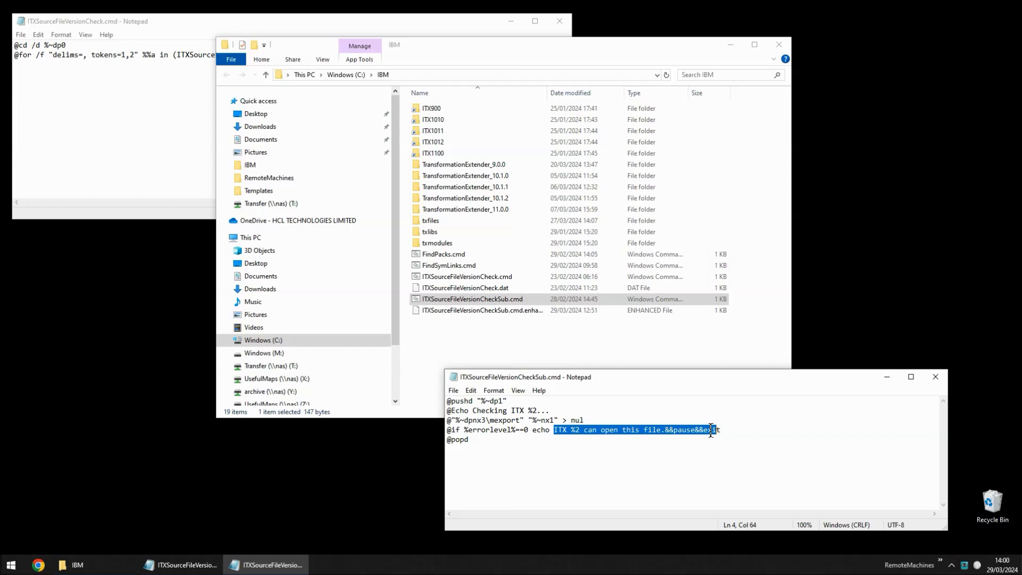
drag(479, 445, 447, 446)
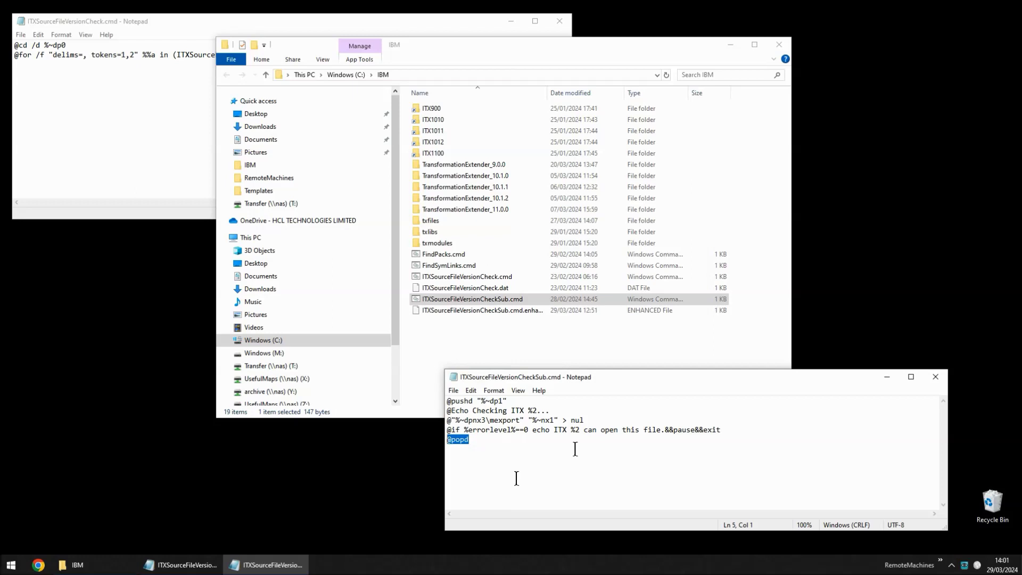
drag(557, 441, 657, 432)
click(690, 430)
click(521, 437)
Close the old Sub.cmd and point out the enhanced script's .mms PROGID and .msd checks.
click(936, 376)
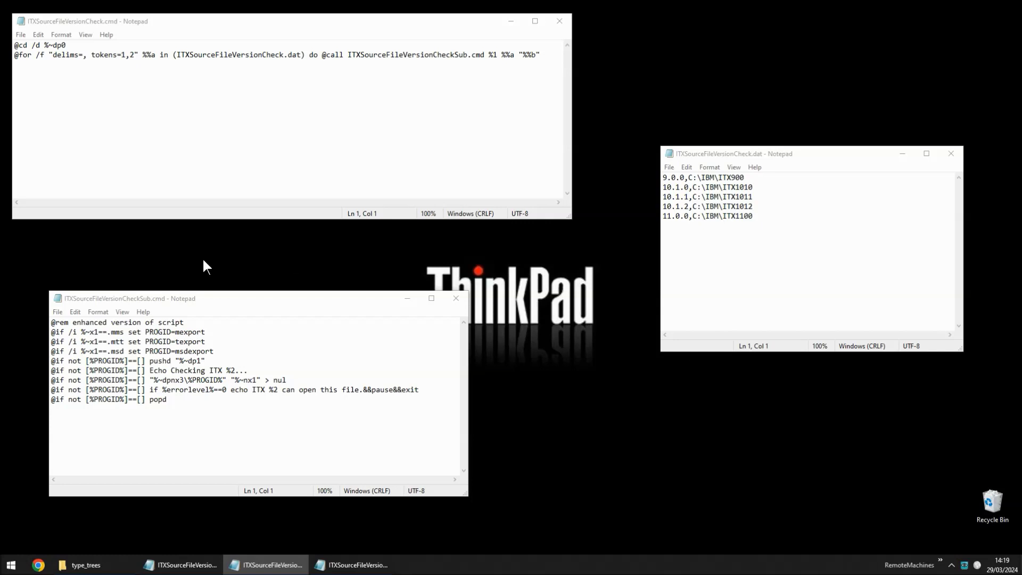
click(209, 300)
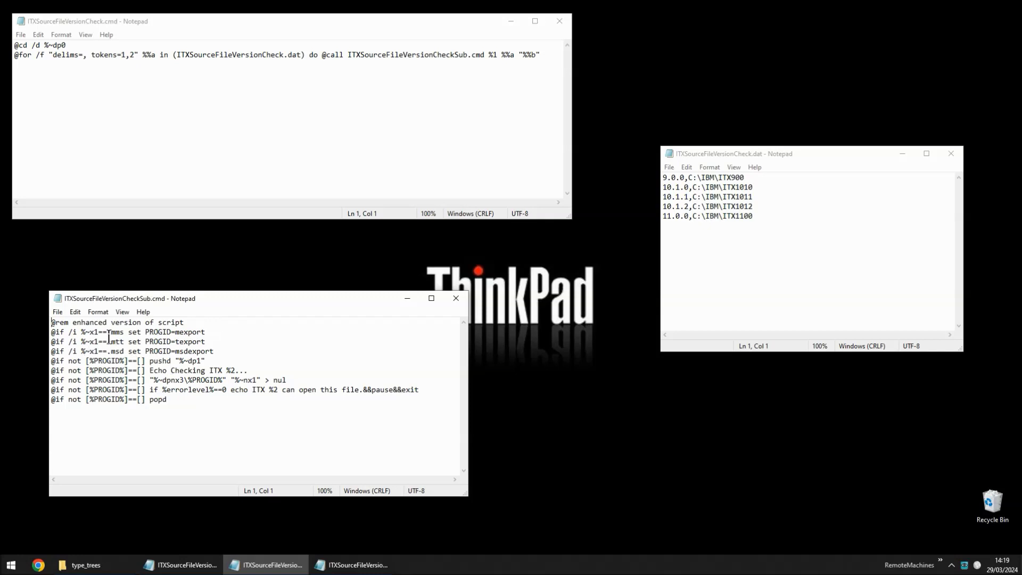
drag(106, 338, 113, 336)
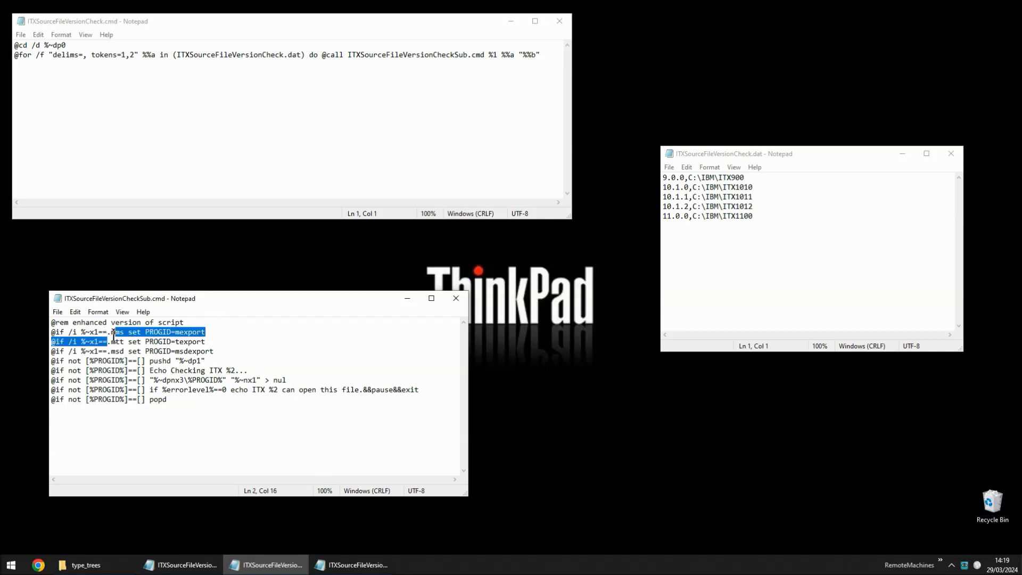
click(113, 336)
click(111, 350)
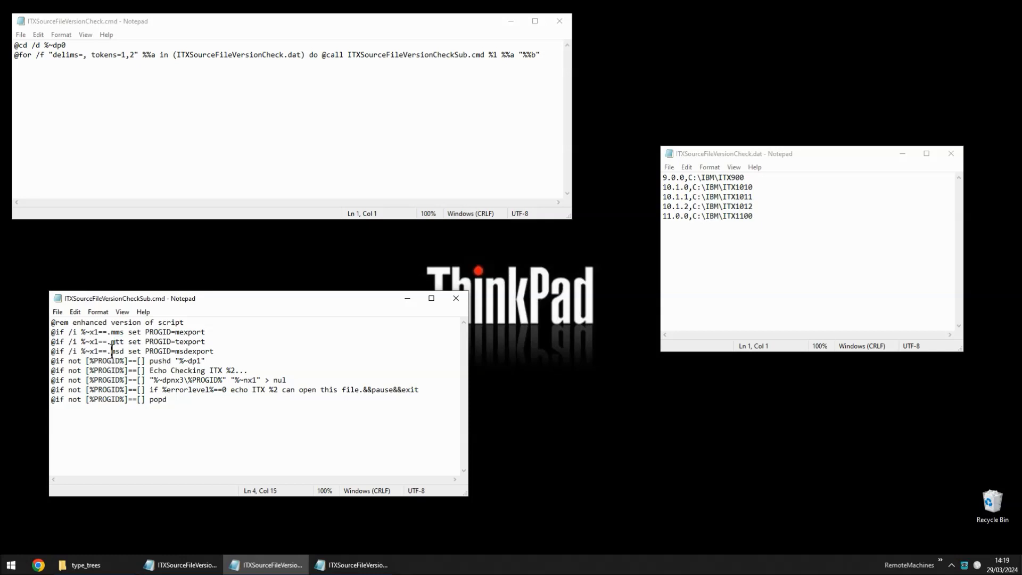
click(146, 331)
Highlight PROGID, the export program path on line 7 and the success message on line 8.
drag(146, 331, 171, 332)
drag(151, 379, 222, 378)
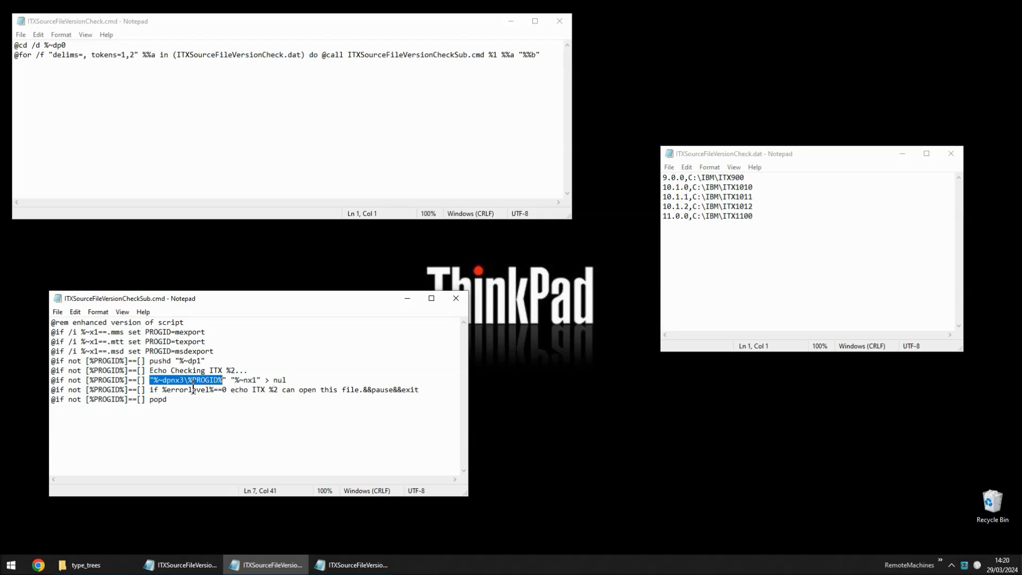
drag(252, 389, 407, 387)
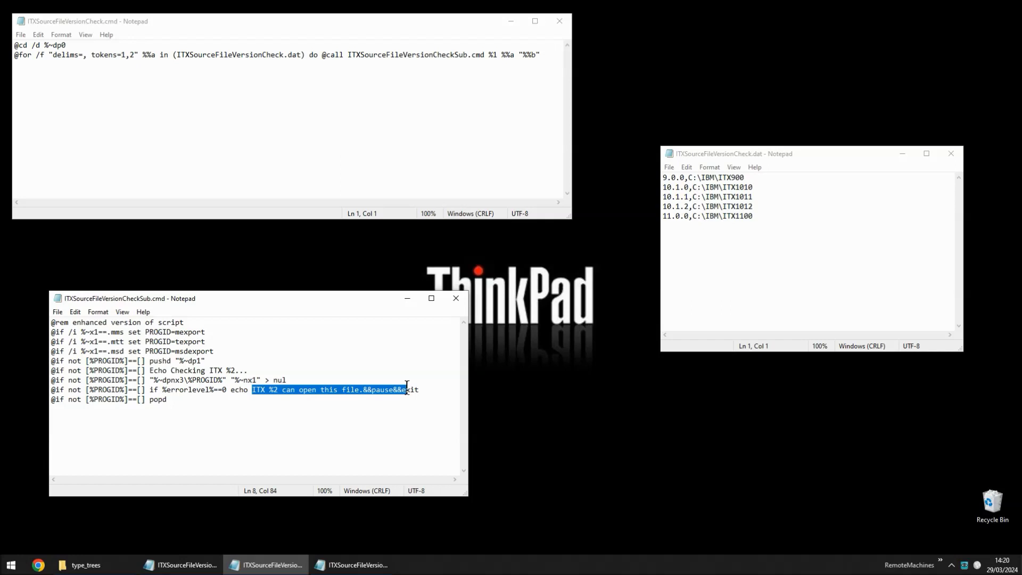
click(91, 564)
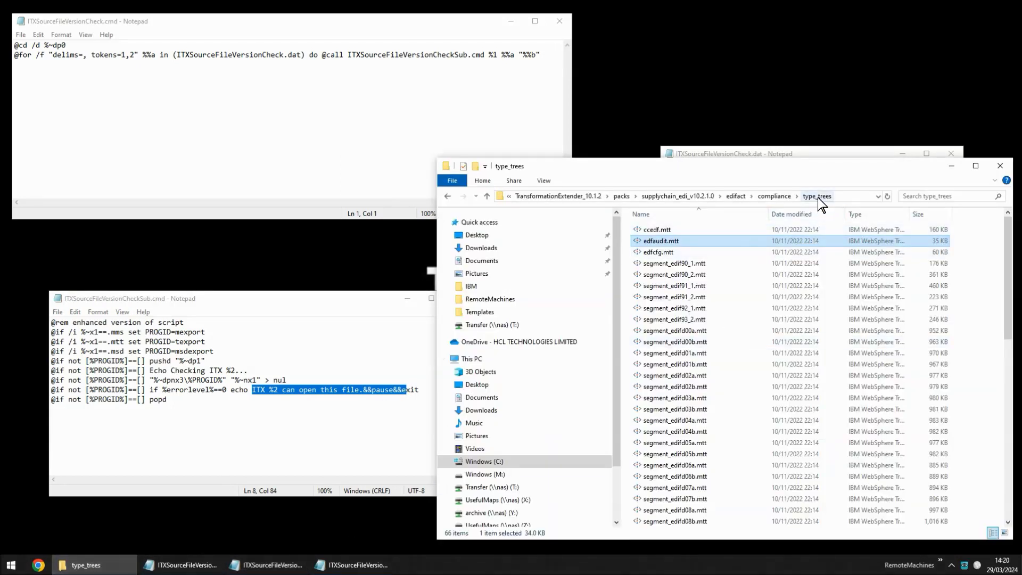
Run VerCheck on segment_edif90_1.mtt, showing ITX 10.1.0 can open it, and close the result.
right_click(688, 262)
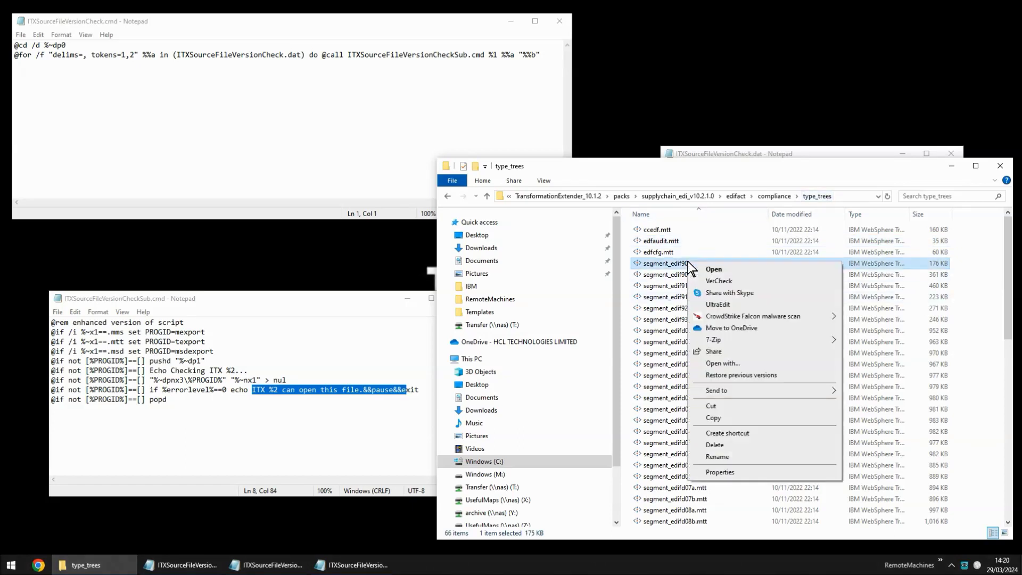
click(720, 283)
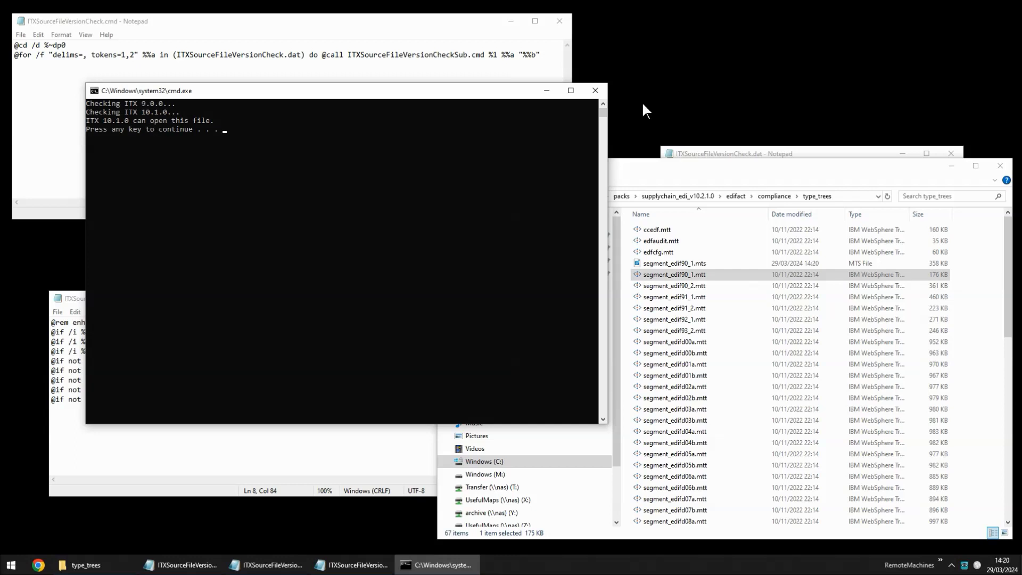
click(595, 90)
In compliance > mapsandschemas, VerCheck ccedf.mms (ITX 10.1.1) and dismiss the result.
click(779, 196)
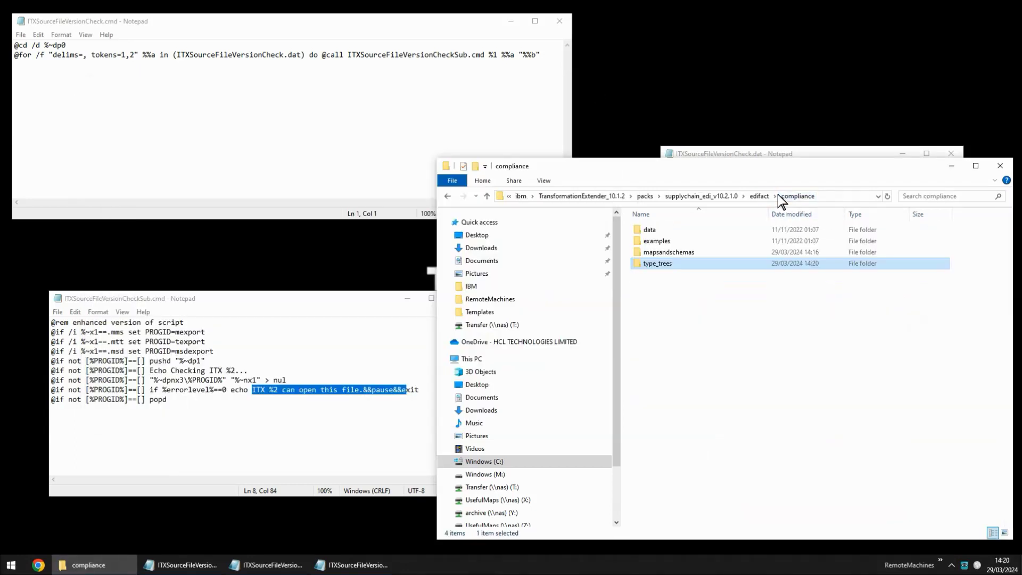
double_click(670, 254)
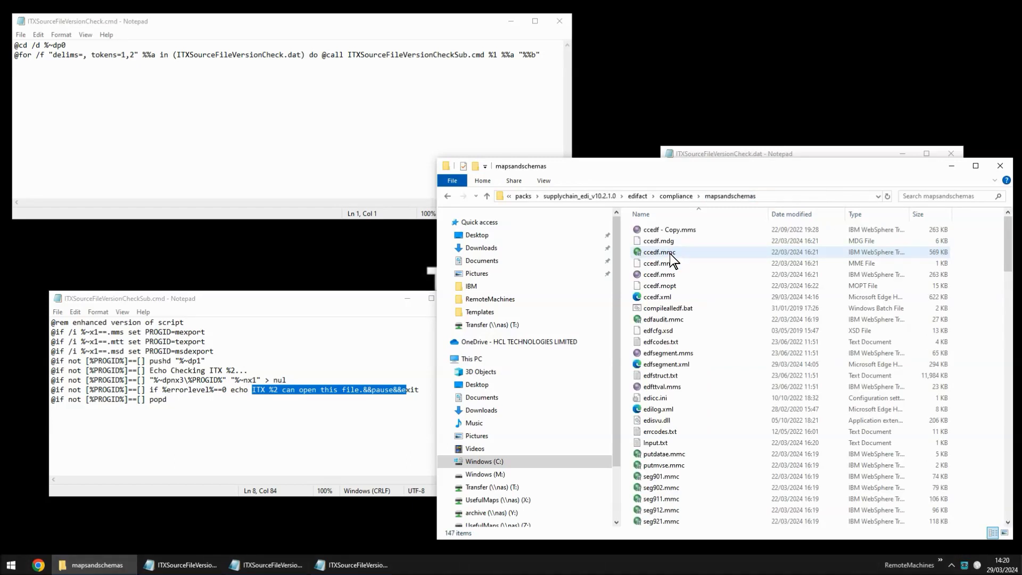
right_click(661, 277)
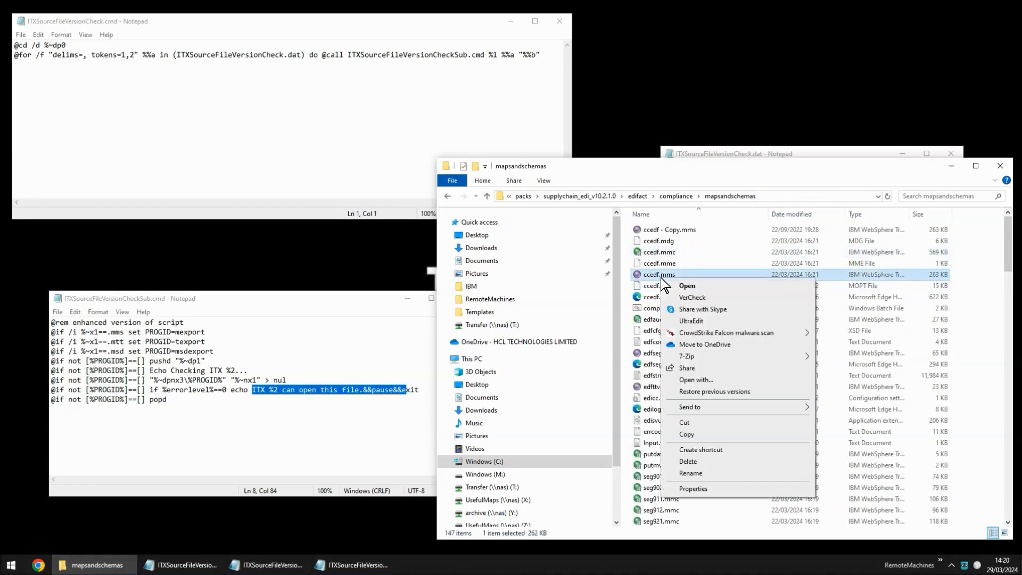
click(691, 297)
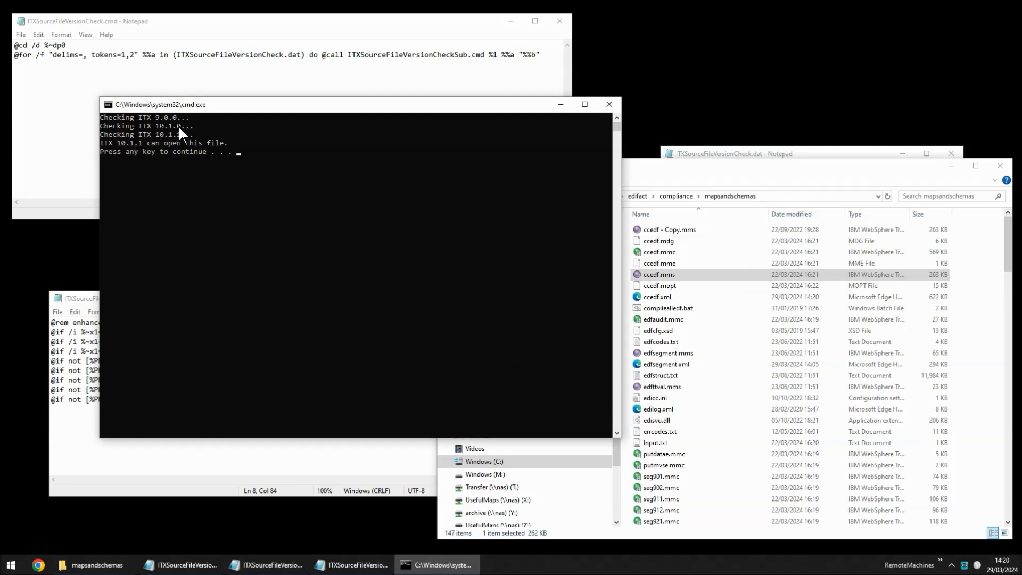
key(space)
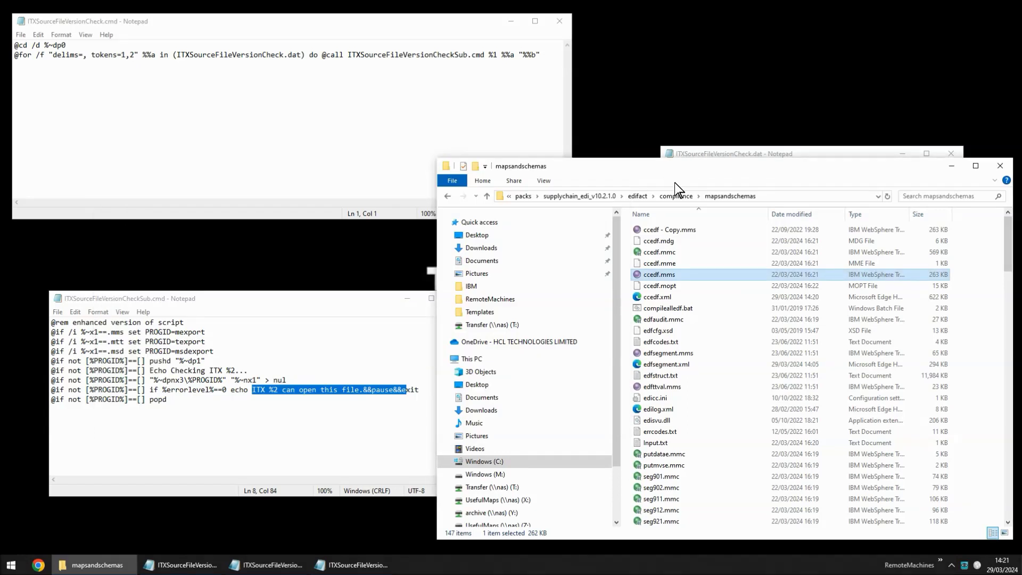